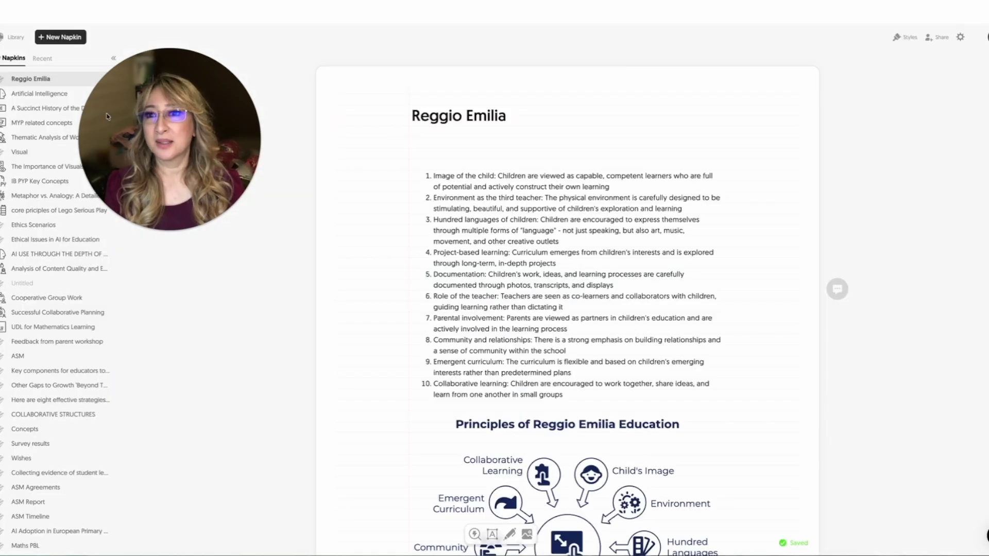
left_click_drag(107, 116, 225, 91)
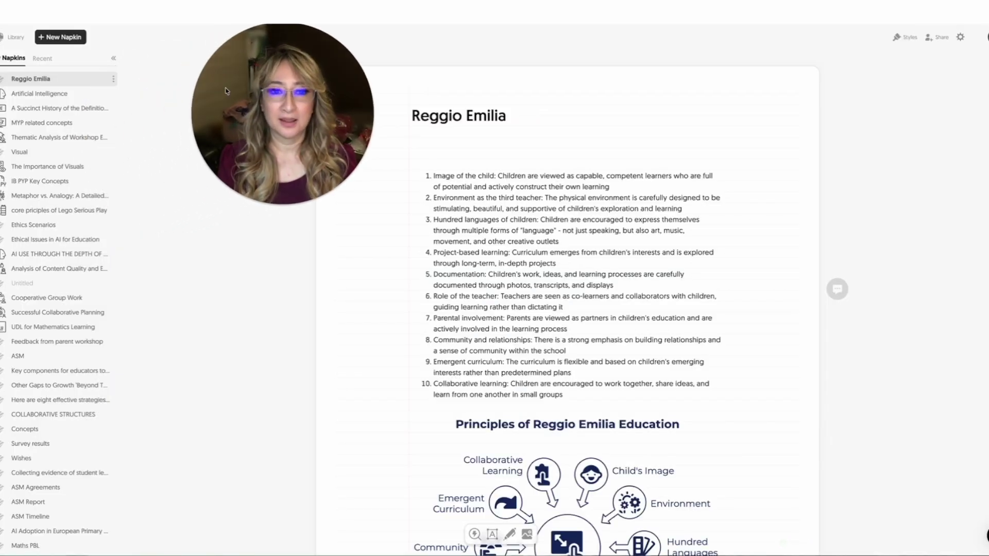
scroll(38, 160, "down", 8)
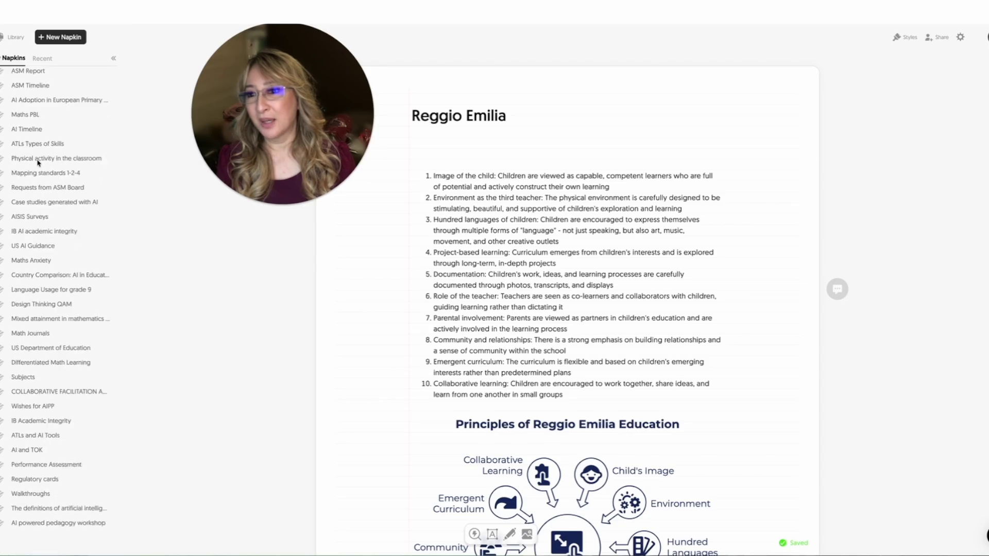
scroll(37, 159, "up", 8)
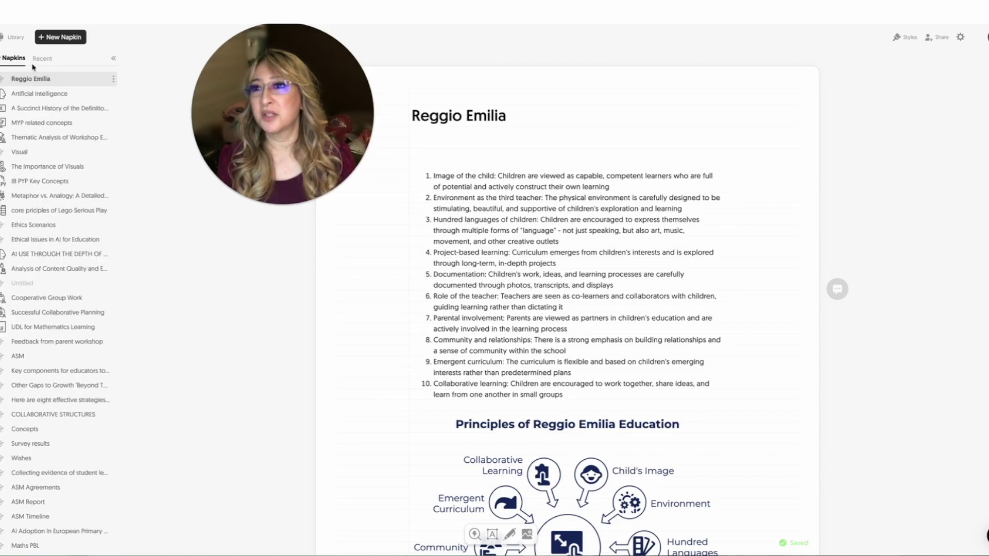
left_click_drag(305, 148, 232, 158)
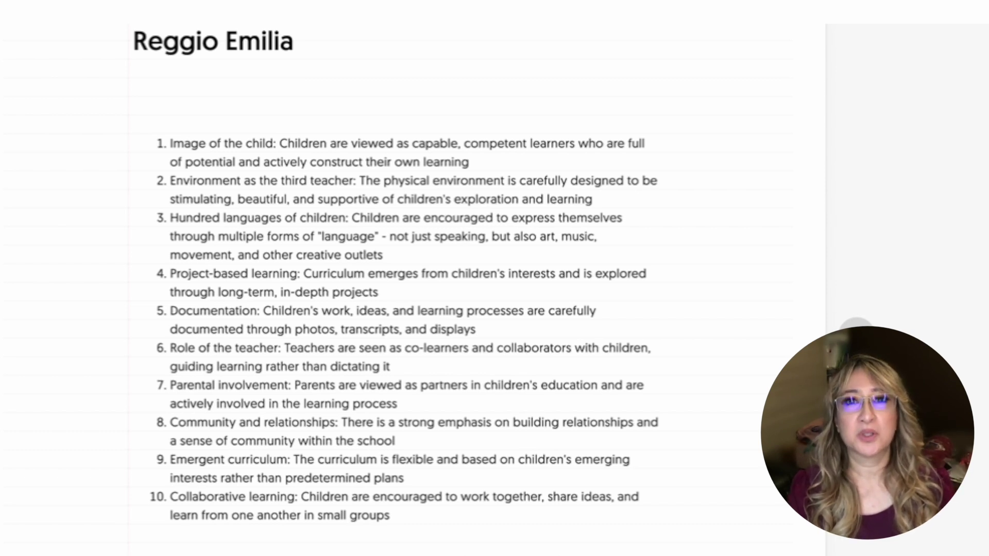
scroll(711, 402, "down", 3)
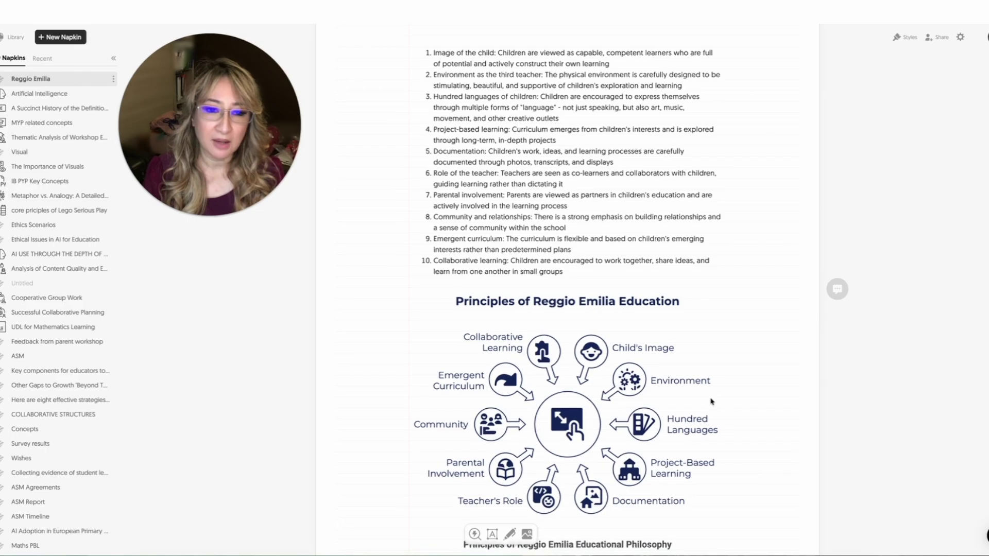
scroll(711, 401, "up", 5)
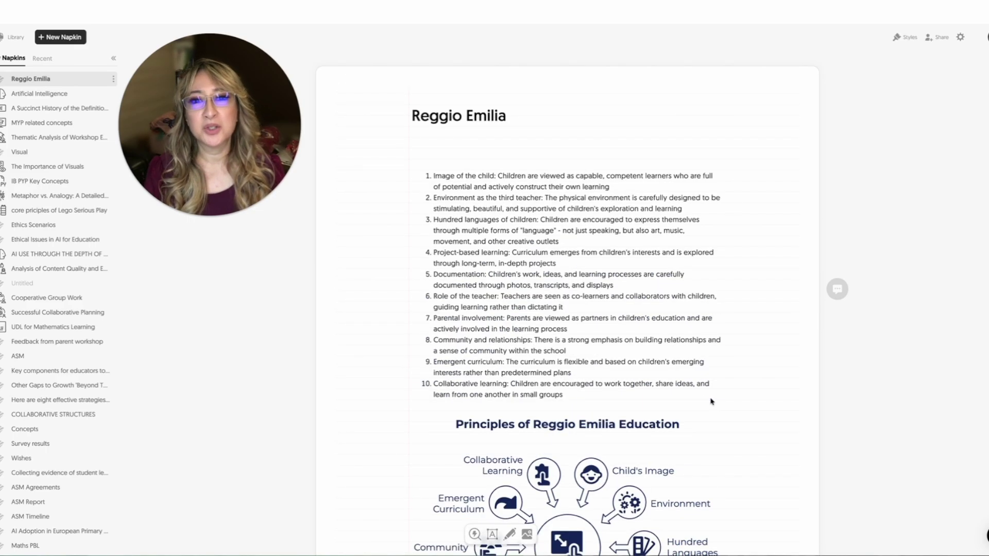
mouse_move(413, 259)
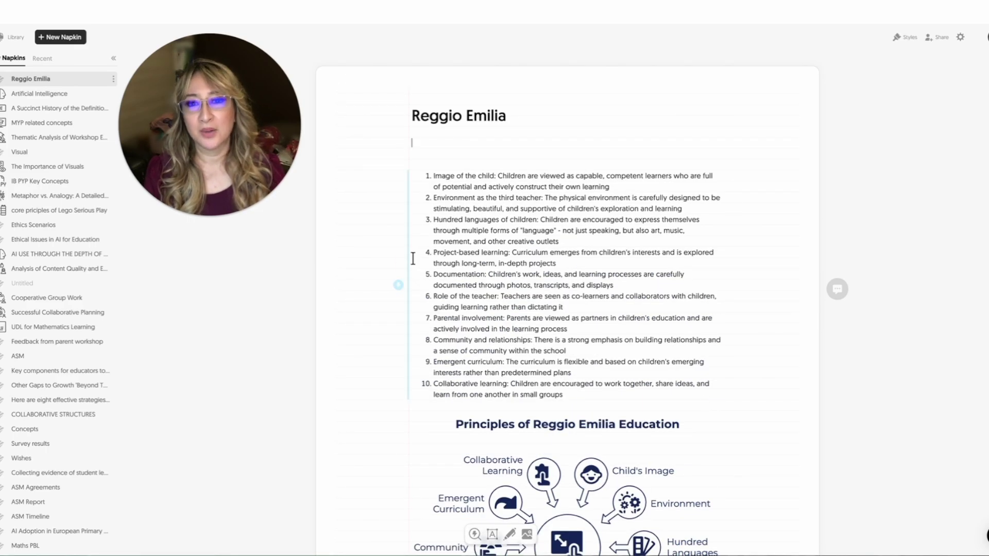
Generate a new visual from the ten-principle list and settle on the DNA-helix framework diagram.
left_click(396, 286)
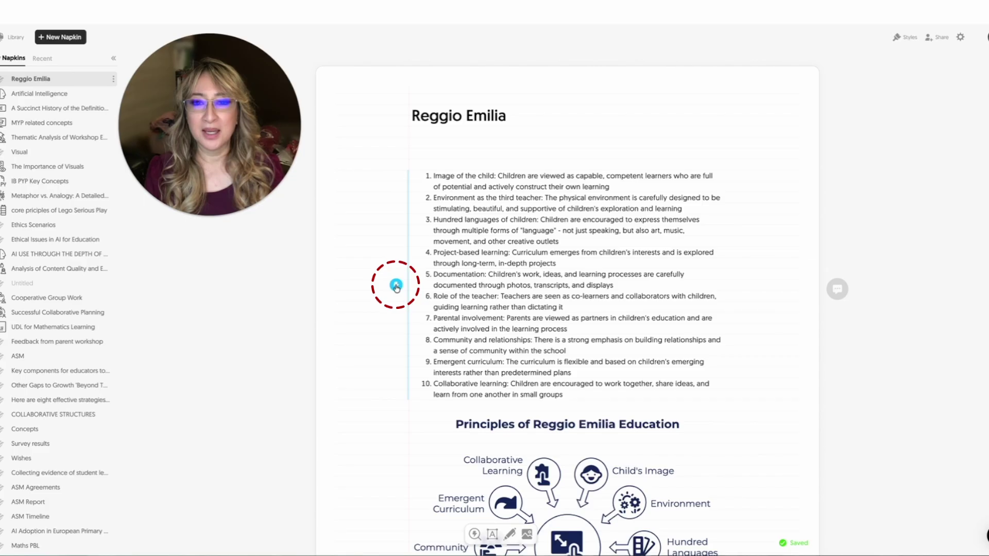
scroll(381, 289, "down", 3)
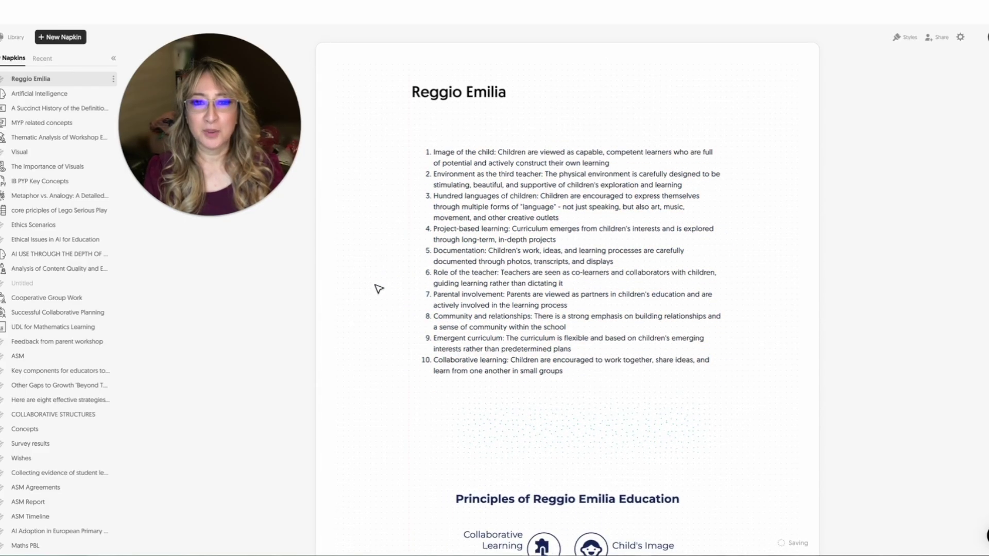
scroll(378, 289, "down", 1)
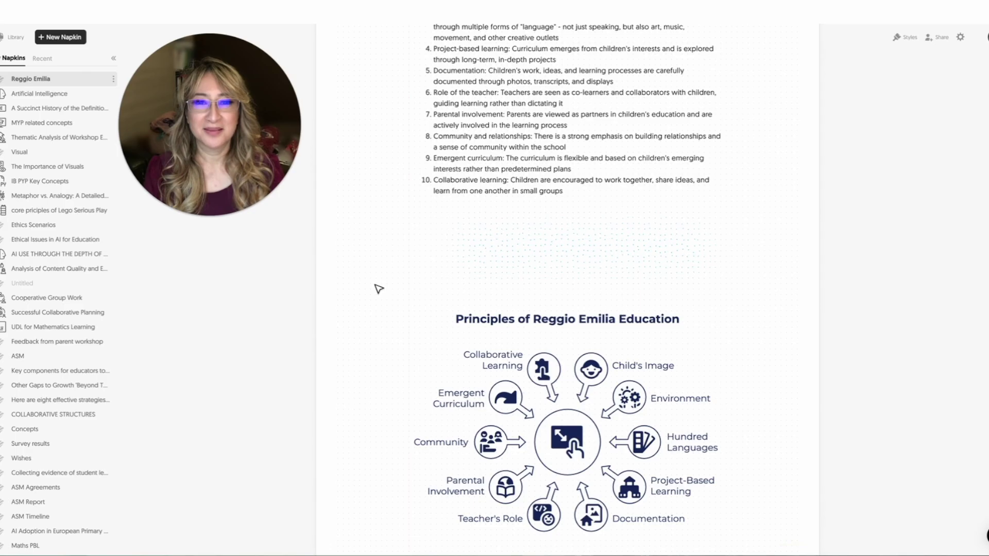
scroll(379, 289, "down", 1)
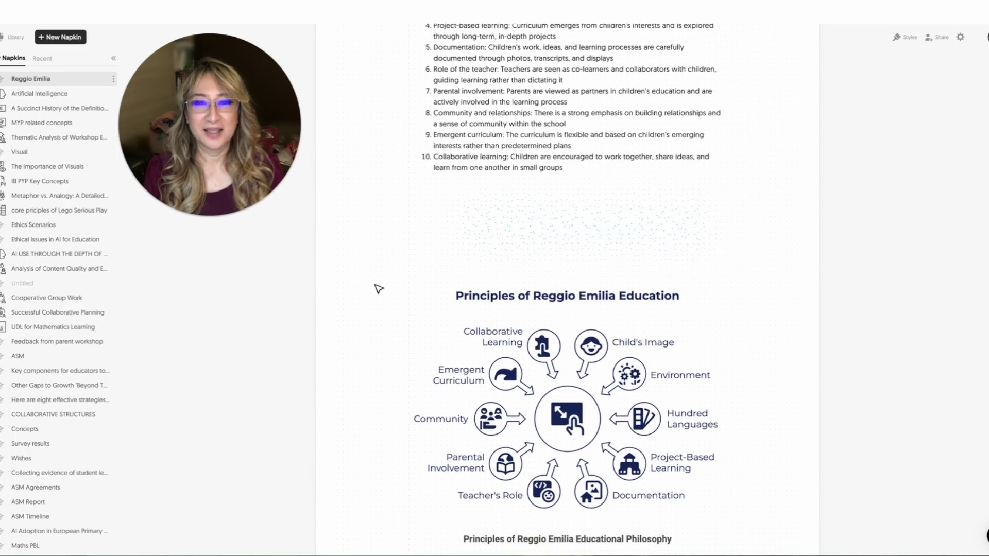
left_click(379, 289)
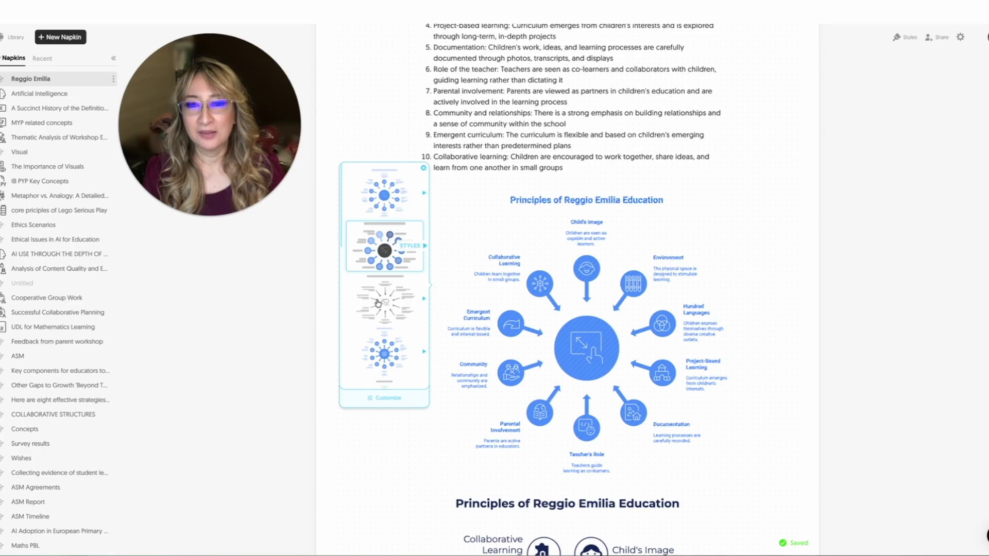
scroll(382, 317, "down", 2)
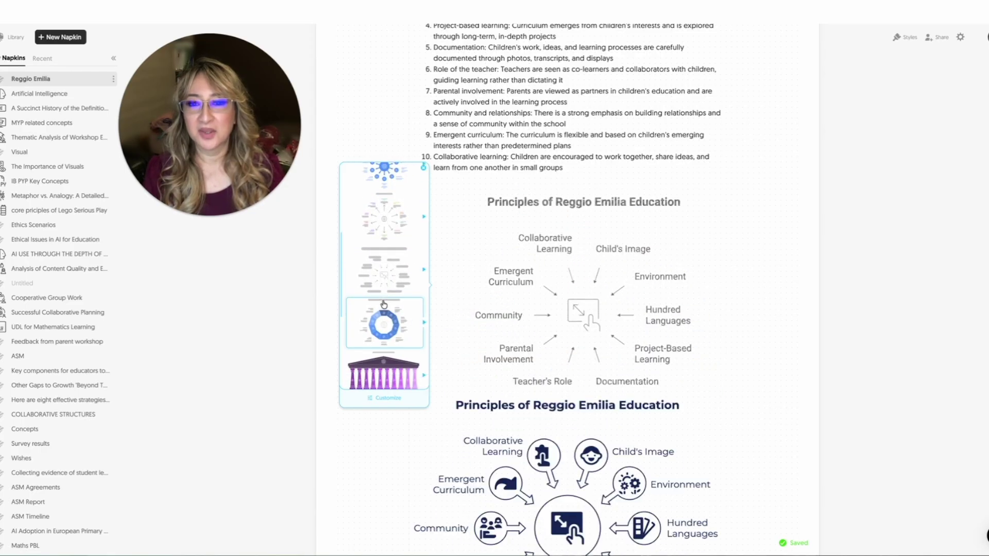
scroll(383, 306, "down", 3)
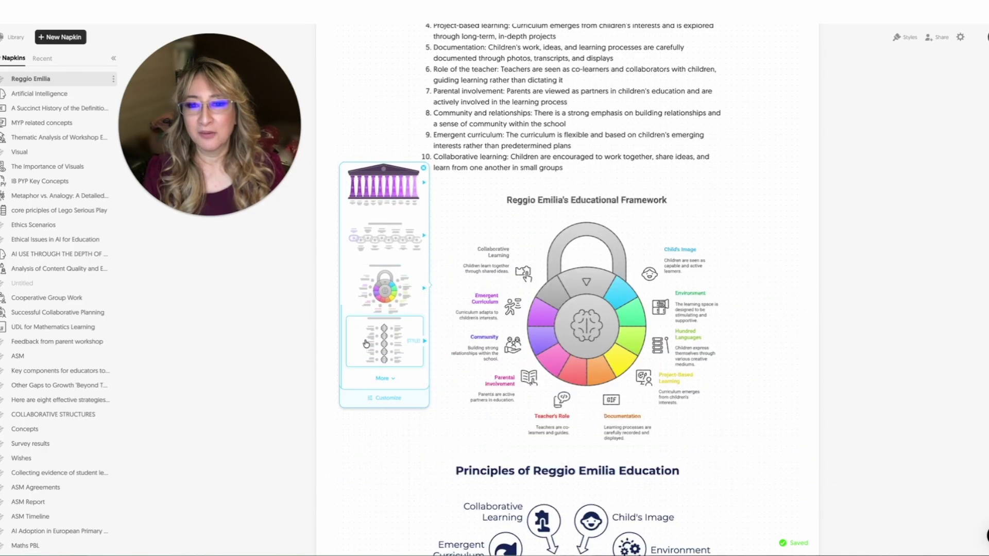
left_click(390, 392)
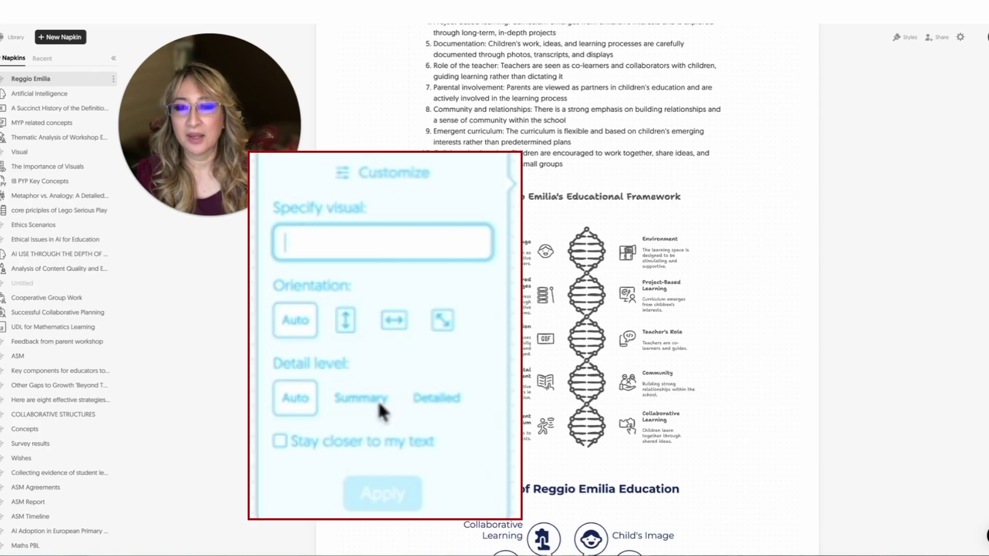
Regenerate the visual at Summary detail, staying closer to the text, with 'mindmap' as the specified visual.
left_click(363, 404)
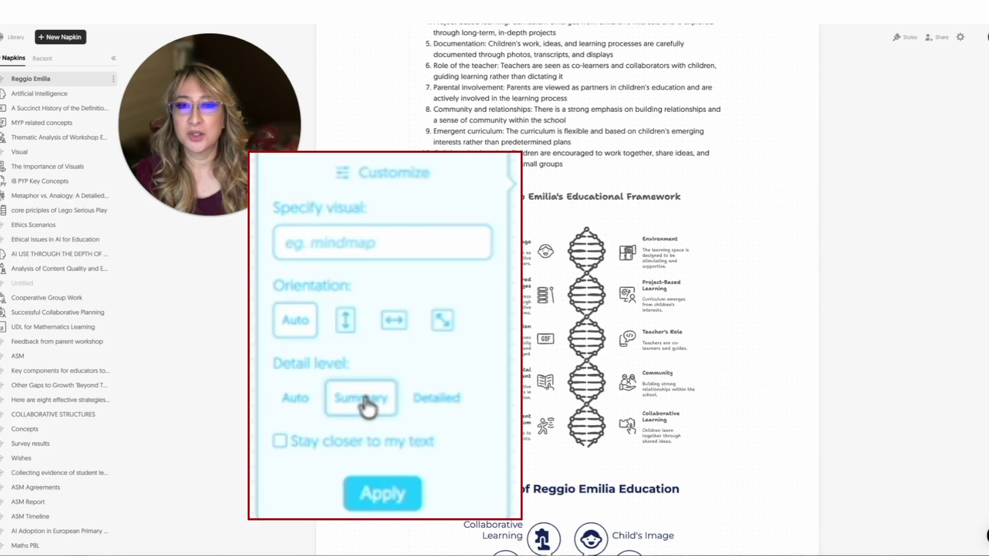
left_click(278, 443)
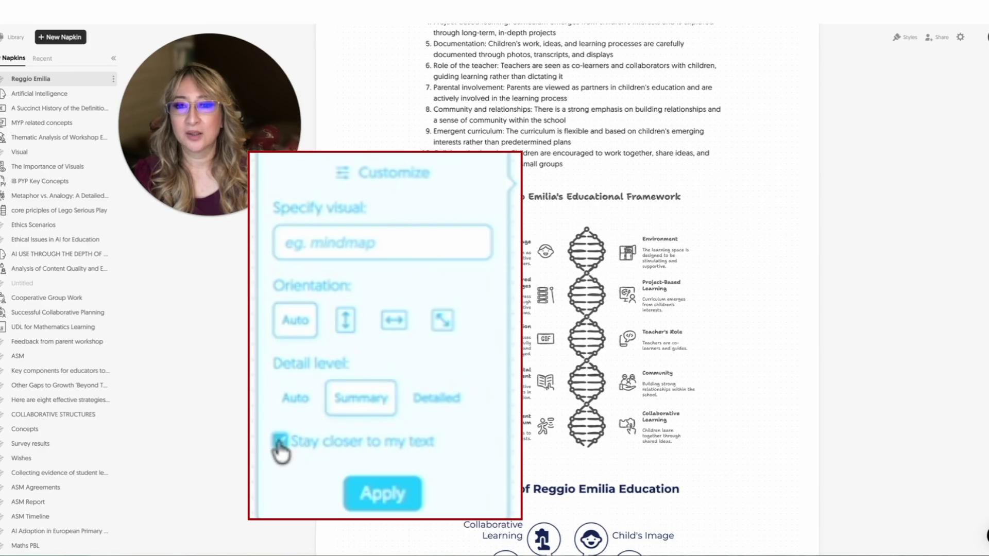
left_click(327, 240)
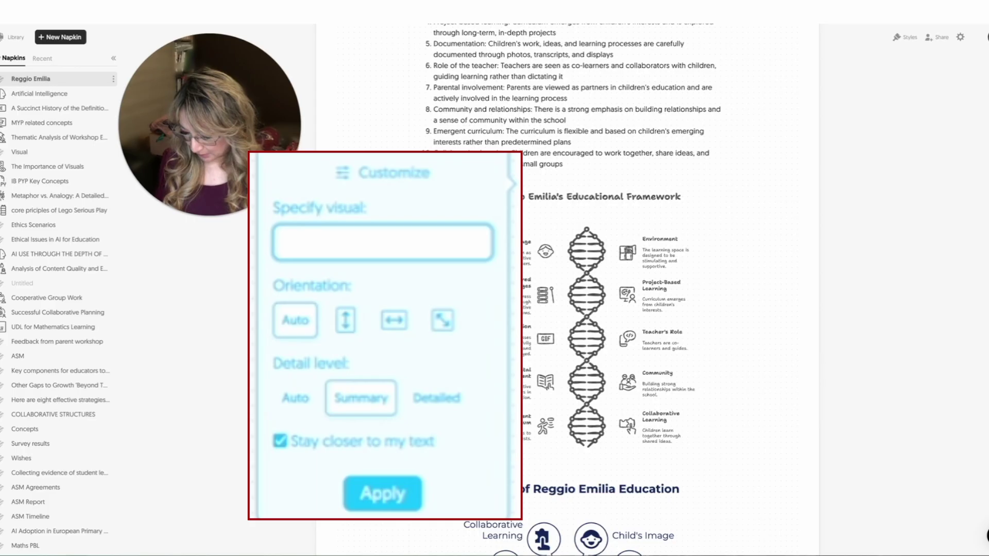
type("mindmap")
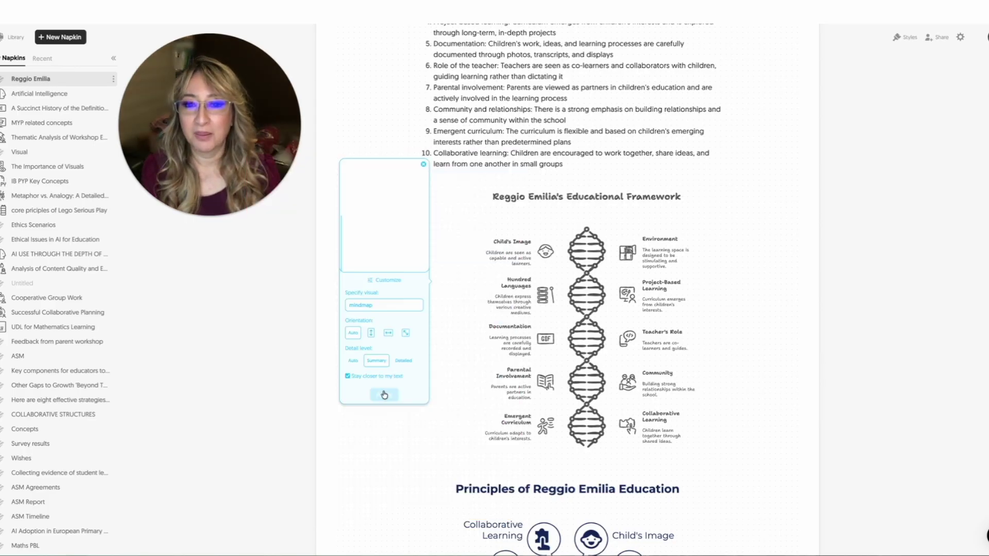
left_click(384, 395)
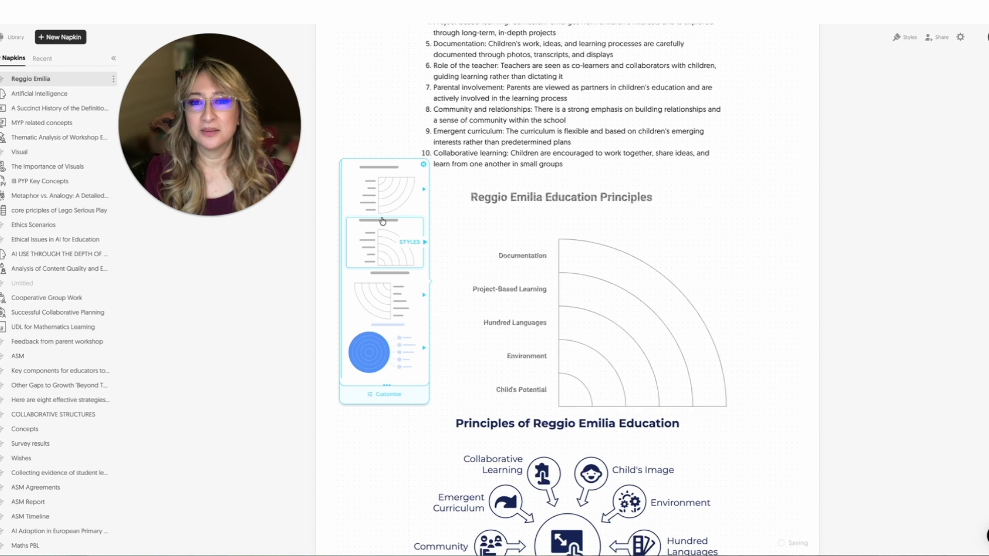
Restyle the fishbone visual as the red radial 'Reggio Emilia Principles' diagram after briefly trying a Venn layout.
left_click(379, 285)
scroll(380, 285, "down", 5)
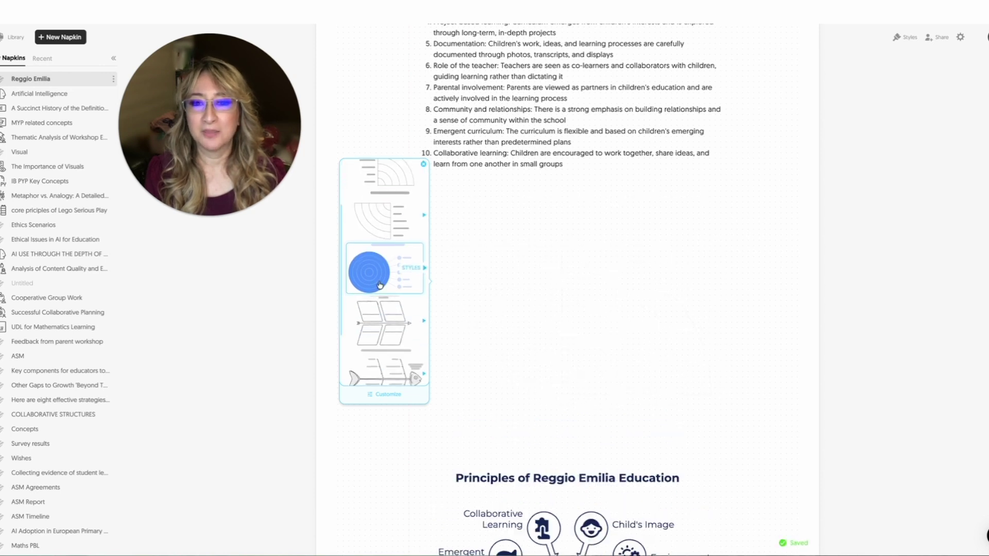
scroll(380, 285, "down", 2)
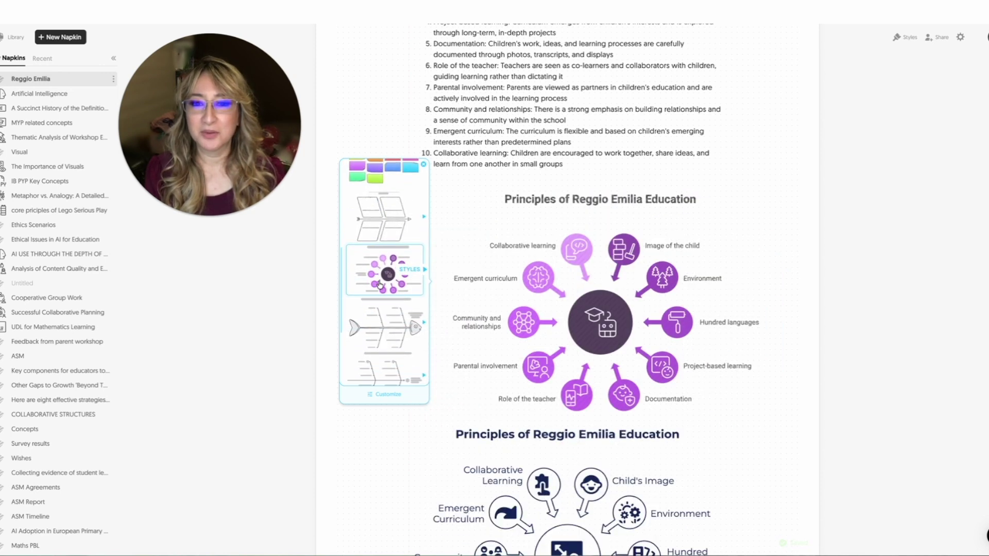
scroll(380, 285, "down", 3)
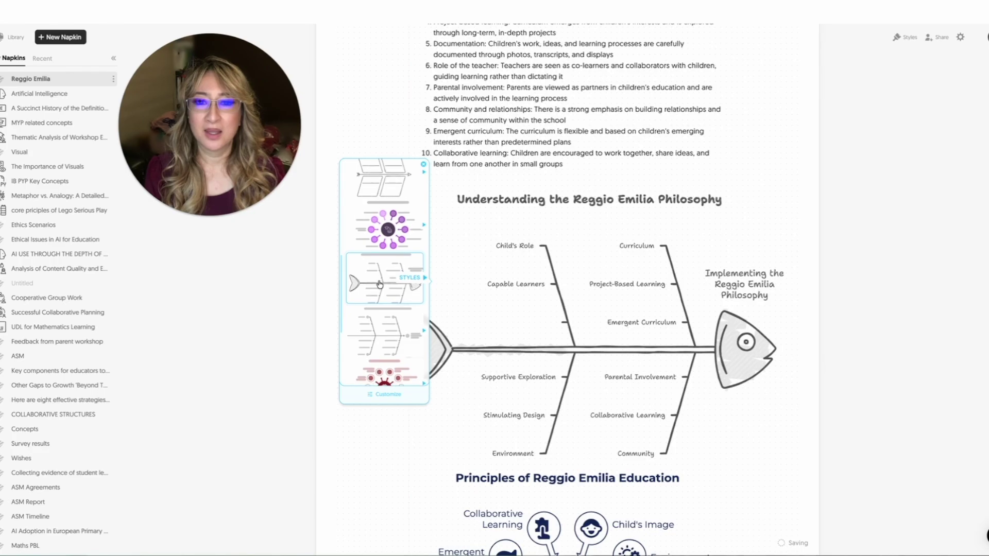
left_click(380, 250)
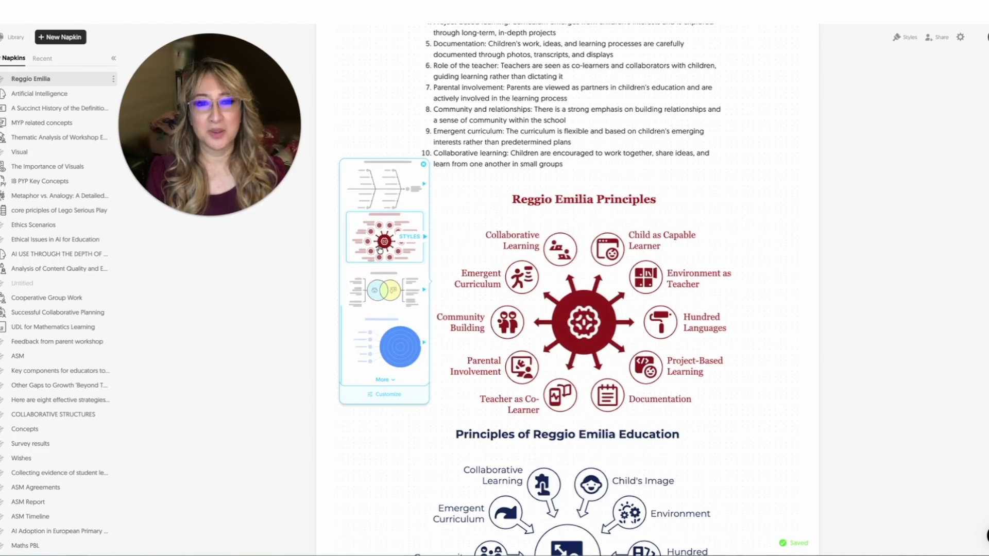
left_click(406, 288)
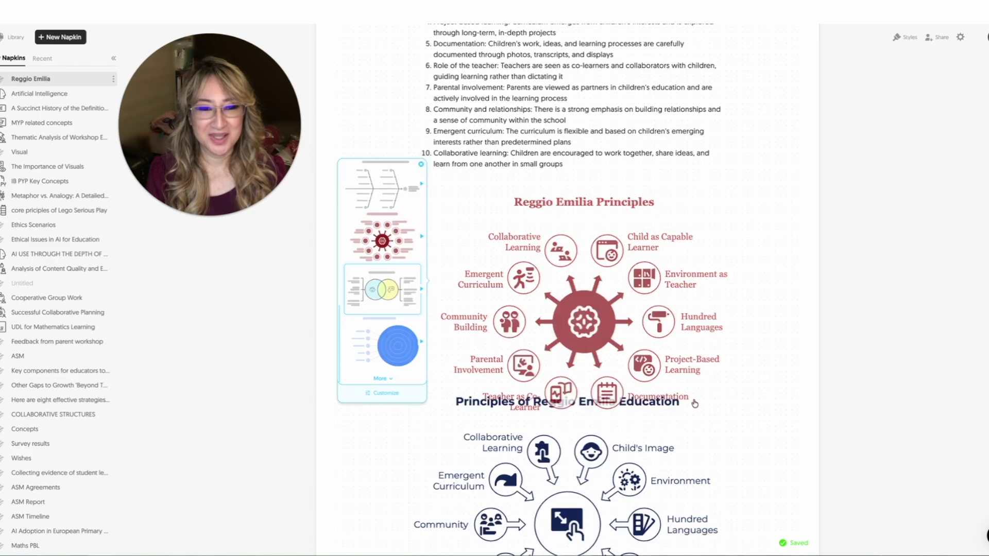
scroll(624, 378, "down", 3)
scroll(625, 377, "up", 2)
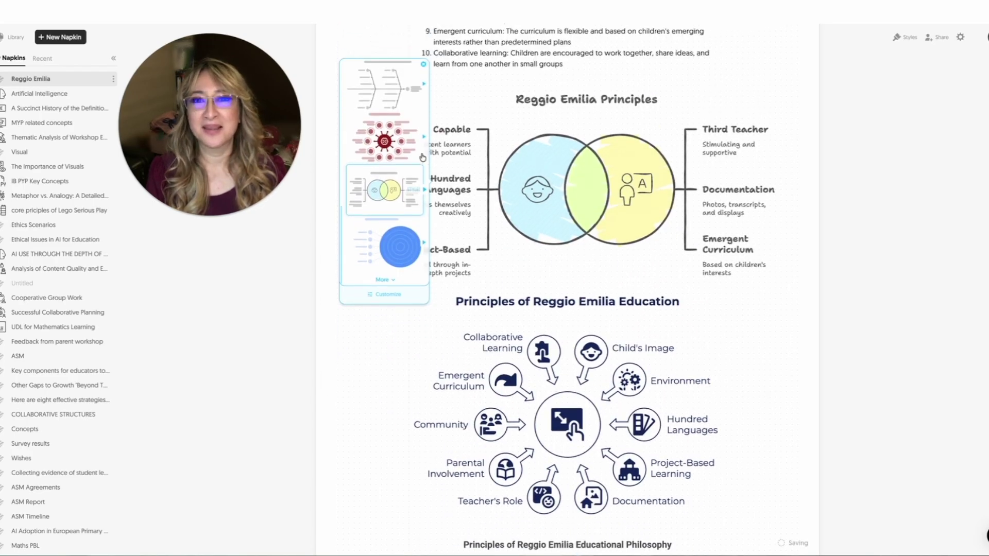
left_click(384, 139)
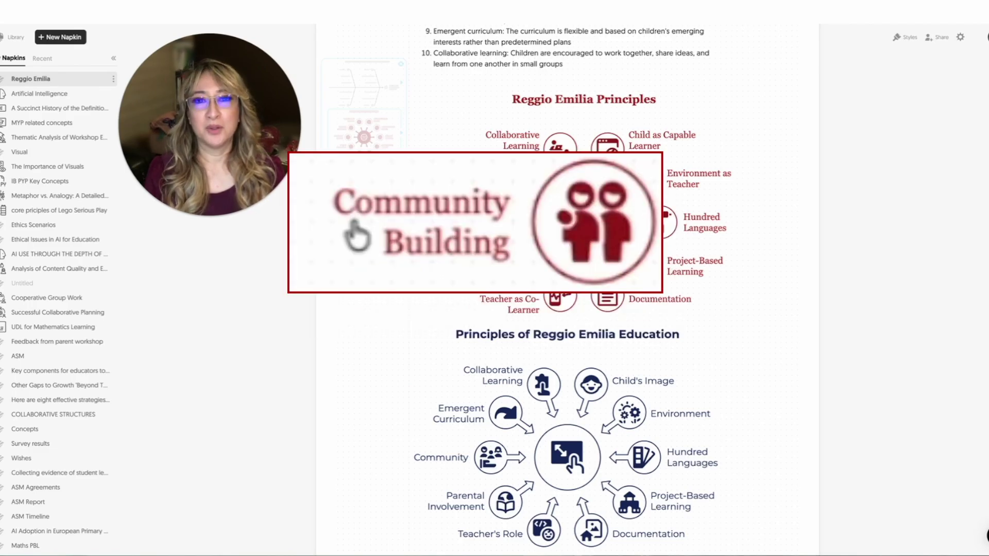
scroll(379, 242, "up", 1)
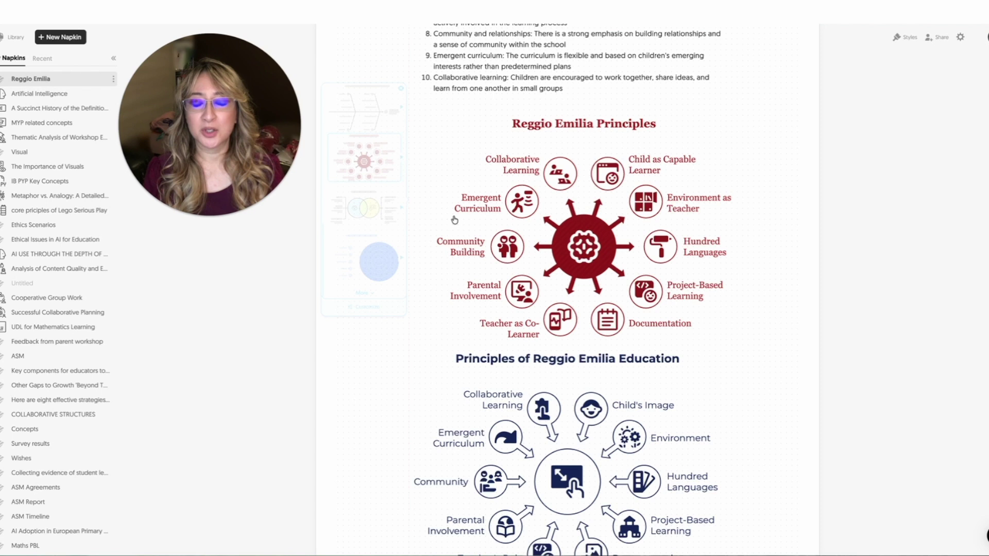
scroll(455, 220, "up", 2)
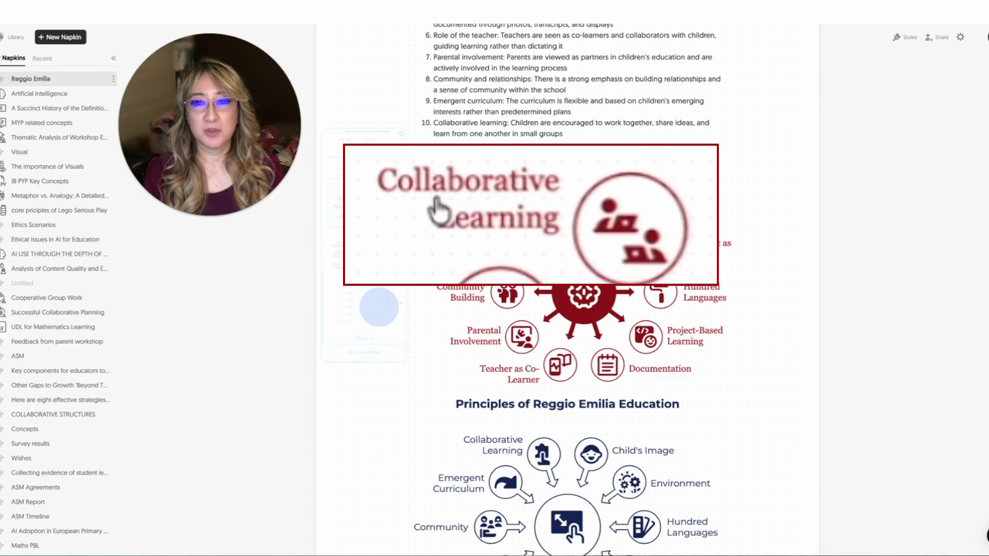
left_click(358, 211)
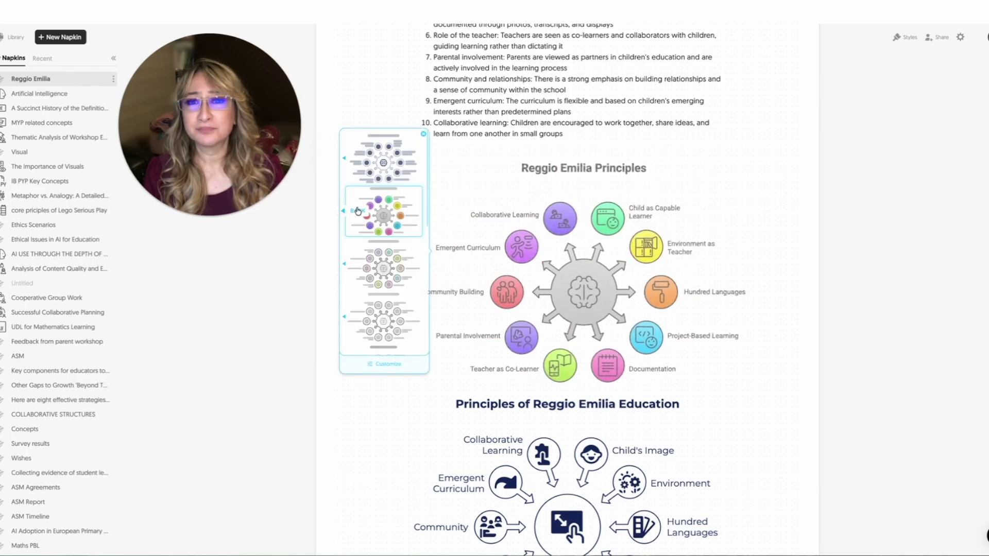
left_click(378, 266)
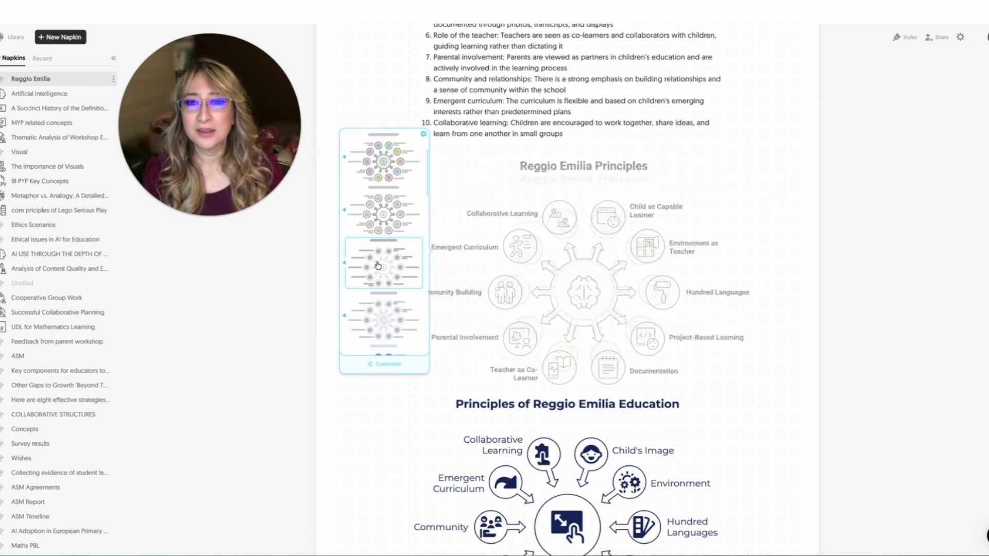
scroll(380, 216, "down", 1)
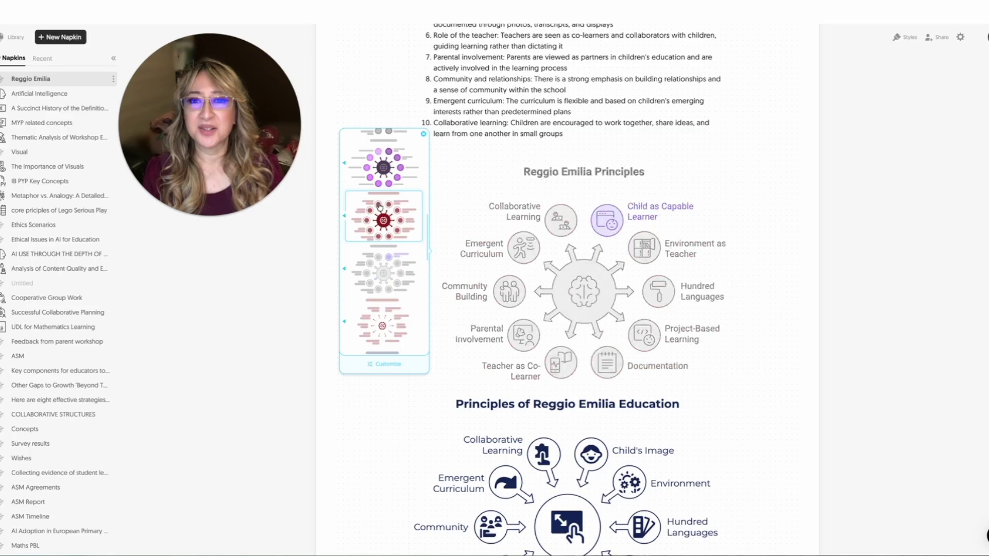
left_click(379, 225)
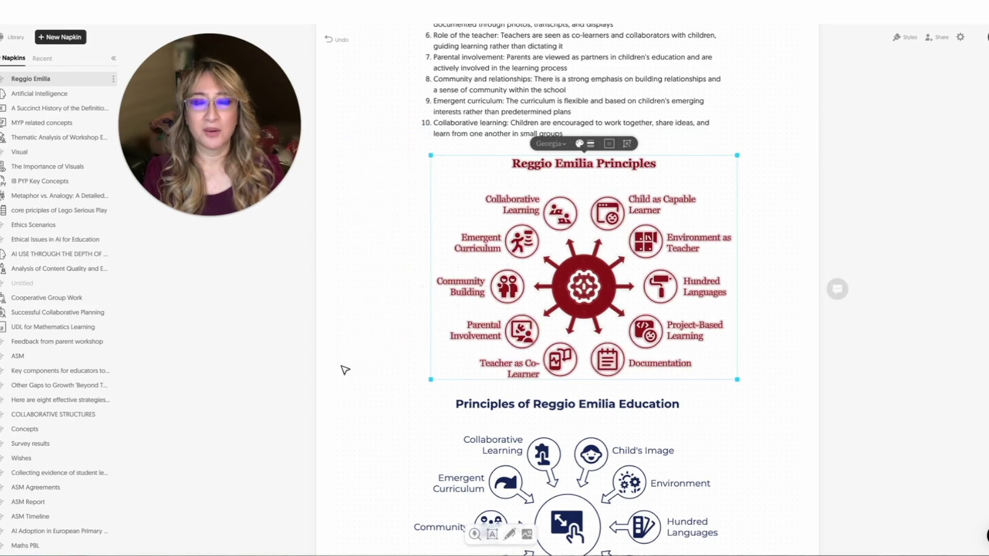
left_click(580, 144)
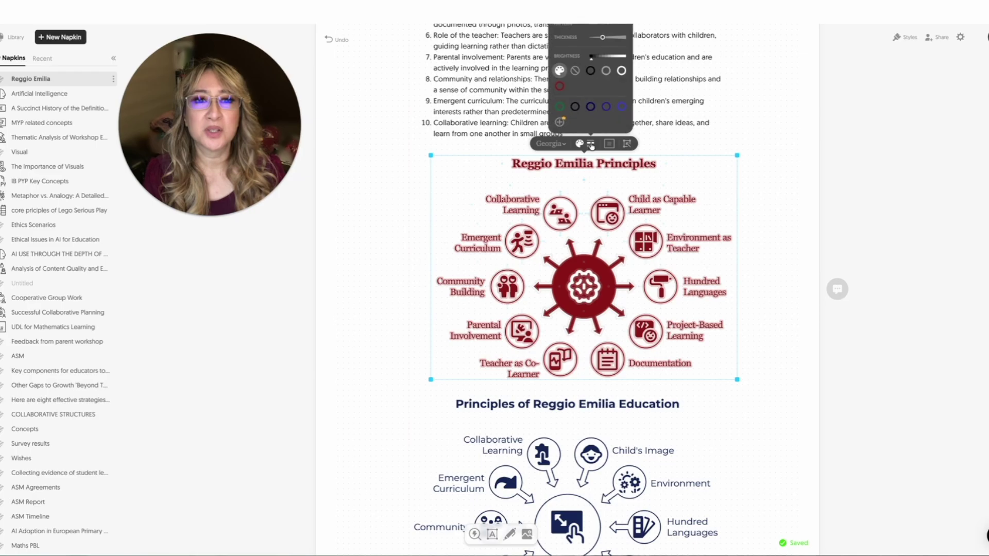
left_click(609, 144)
left_click(626, 145)
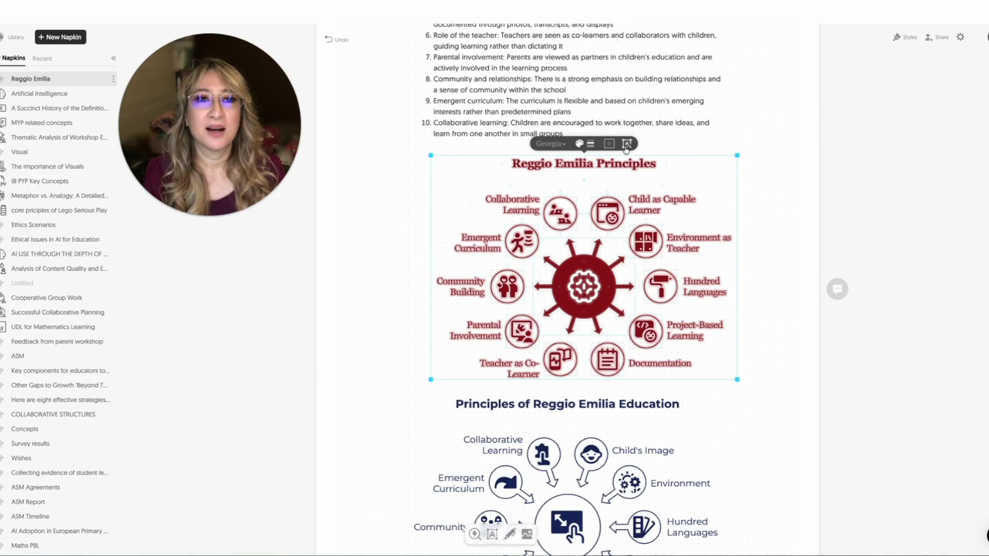
left_click(627, 145)
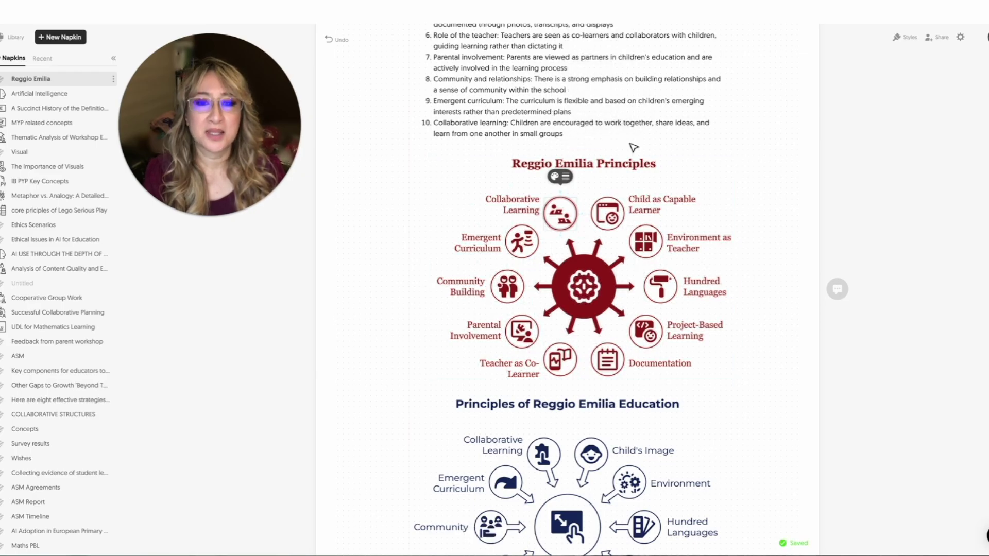
left_click(565, 177)
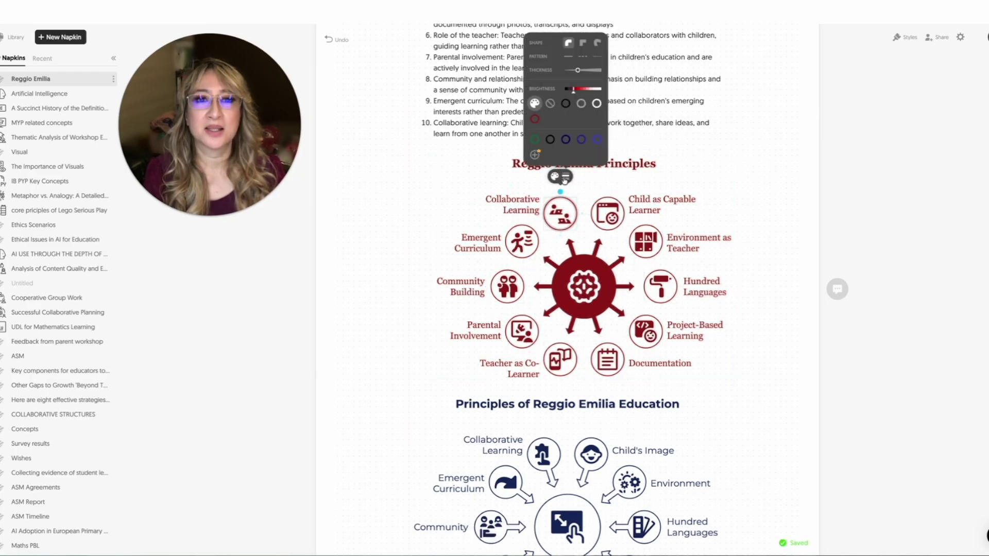
left_click(516, 164)
left_click(472, 163)
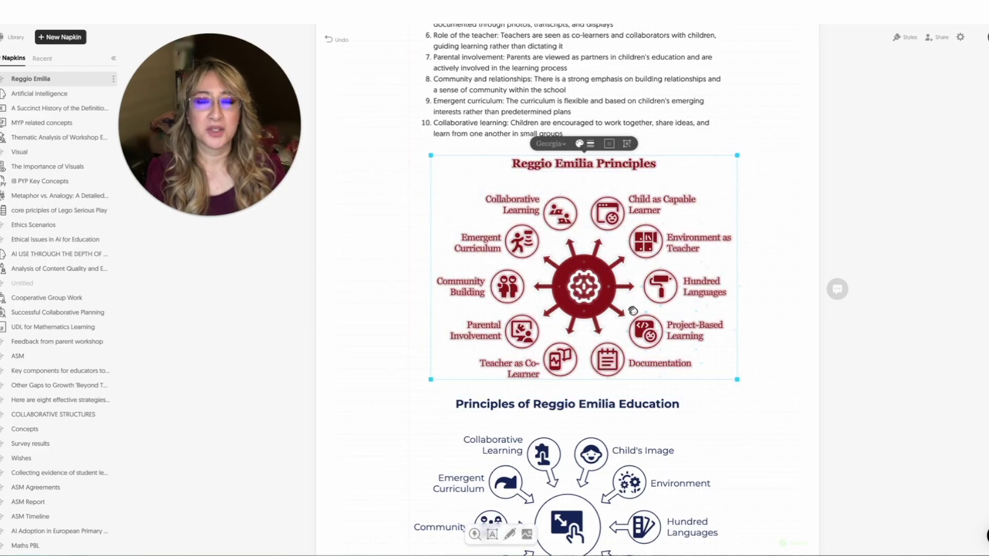
scroll(417, 219, "up", 4)
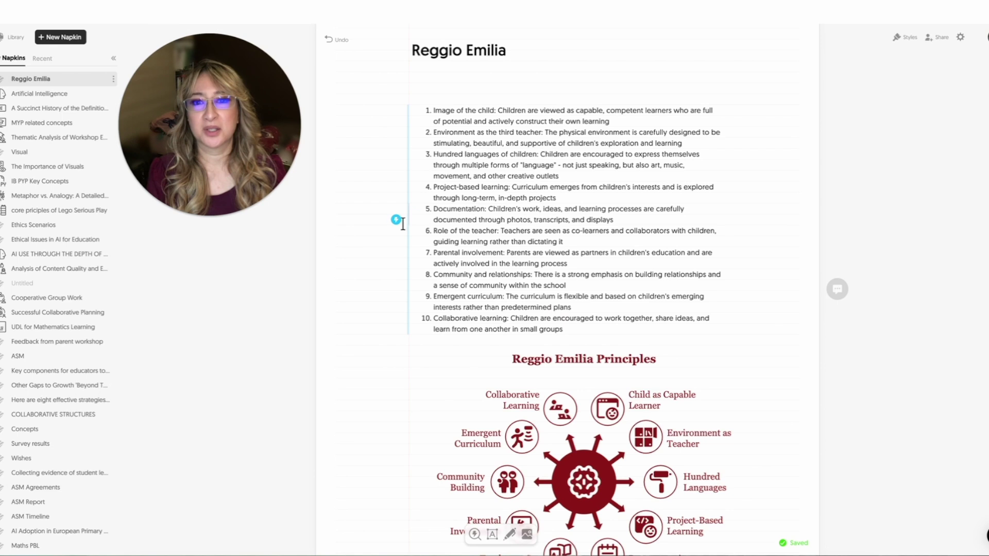
Generate a new visual from the principles list and pick the outward-arrow 'Reggio Emilia Principles' variation.
scroll(394, 271, "down", 3)
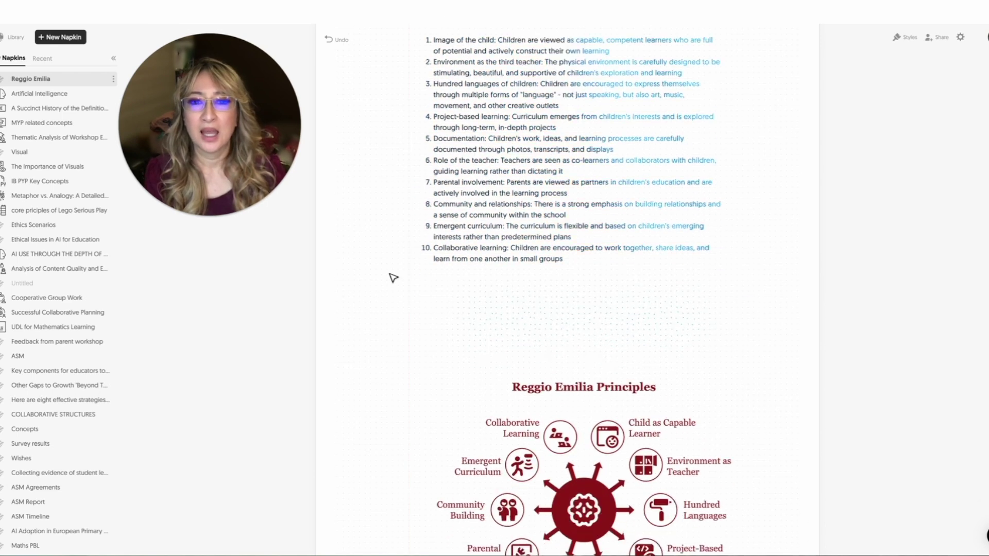
scroll(389, 276, "down", 1)
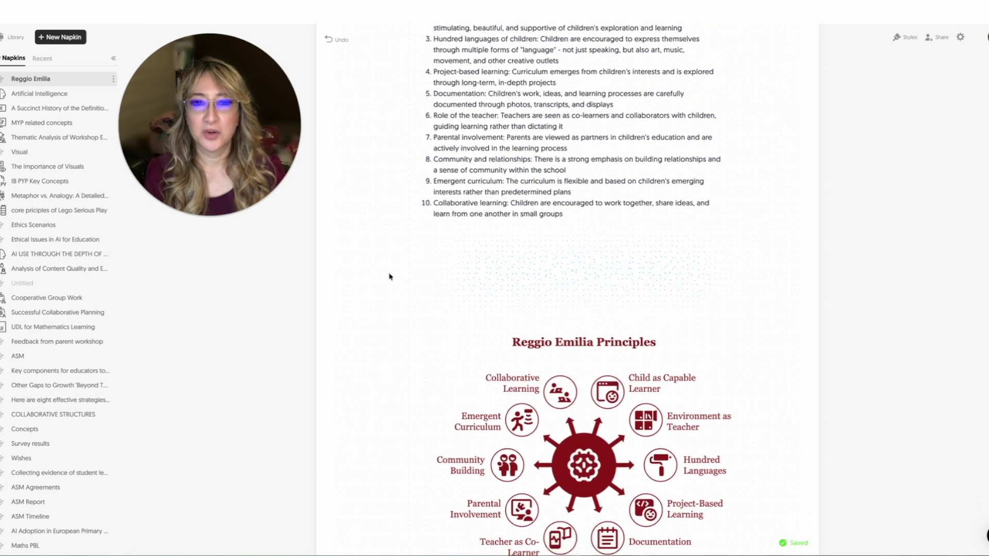
left_click(390, 276)
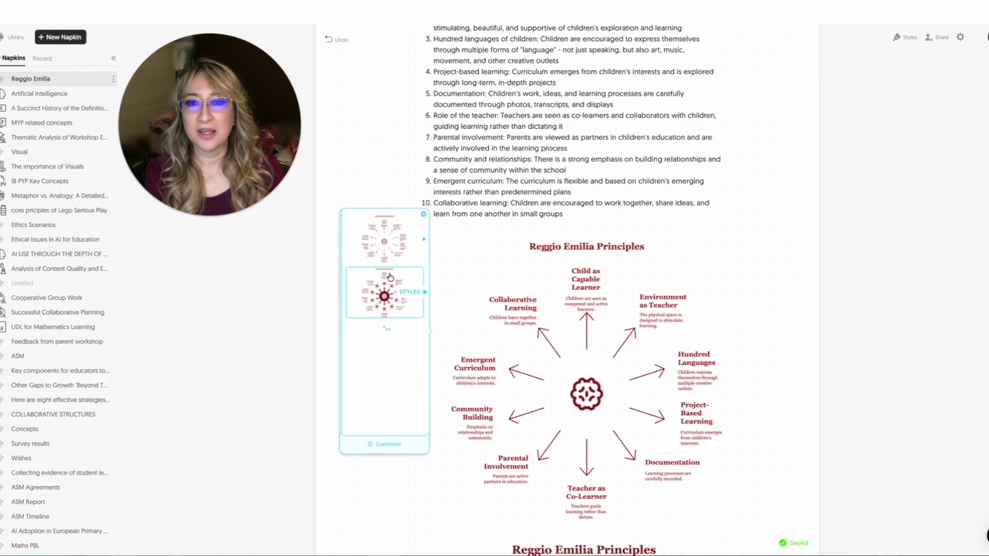
left_click(397, 428)
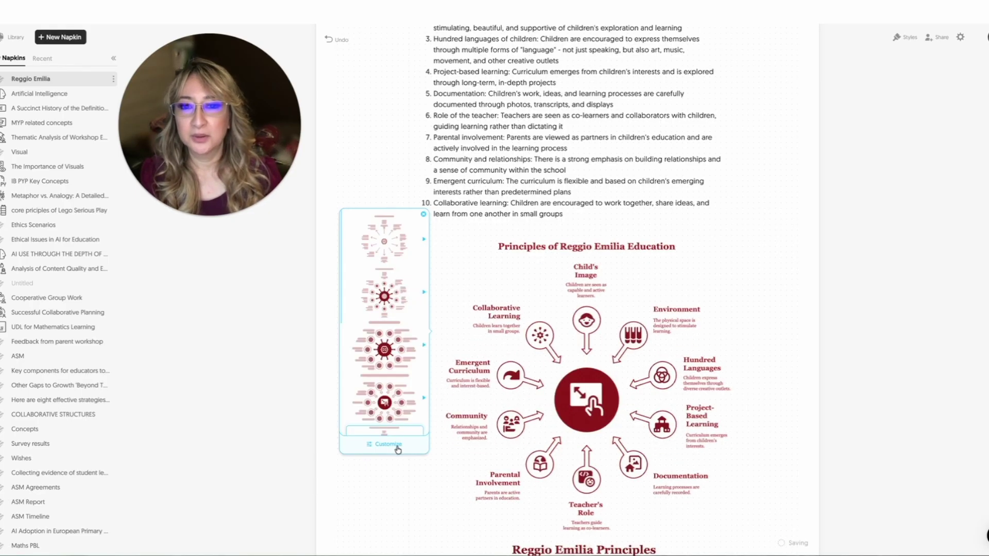
left_click(410, 278)
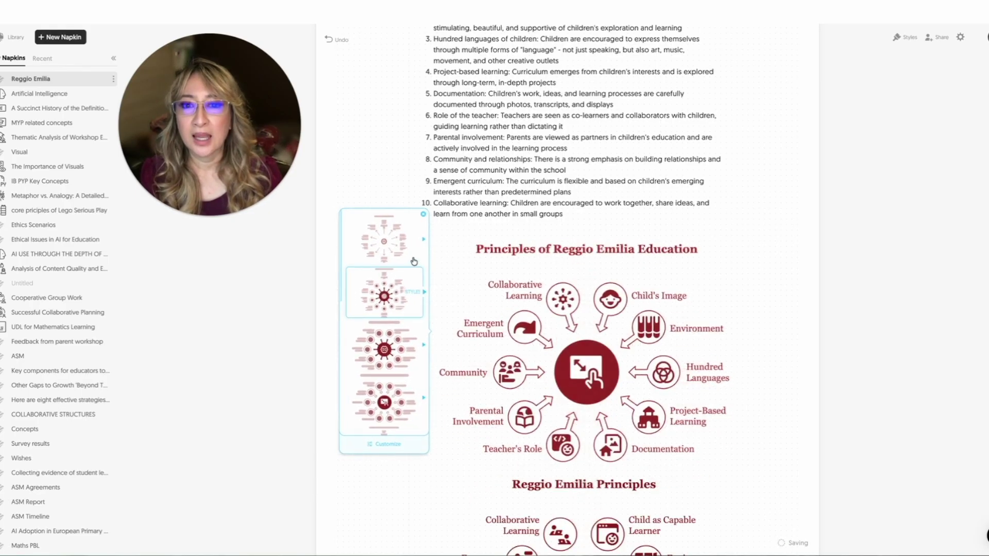
left_click(378, 445)
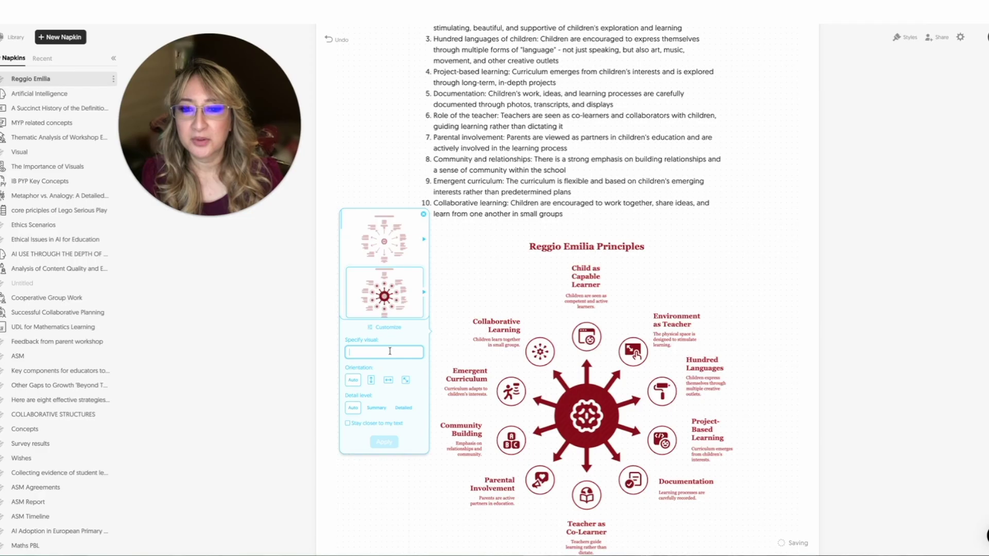
Try colourful, monochrome line-art and pastel styles on the diagram, then bring up the full styles list.
left_click(424, 292)
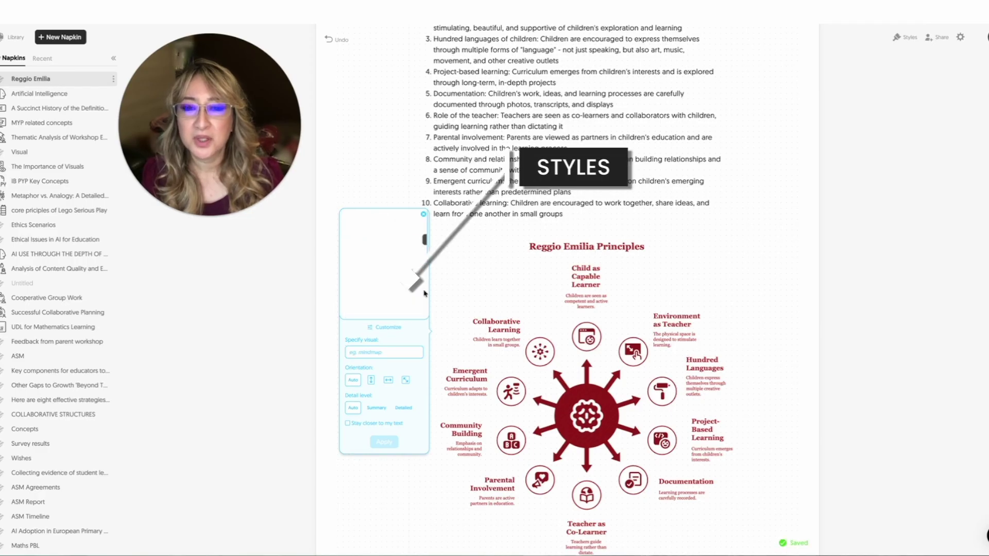
scroll(381, 279, "down", 2)
left_click(386, 278)
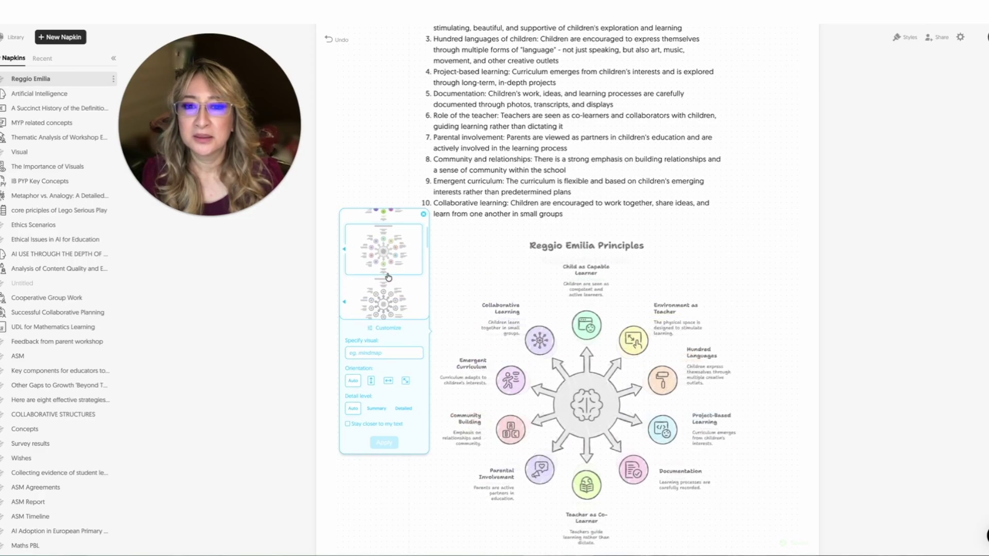
scroll(387, 278, "down", 2)
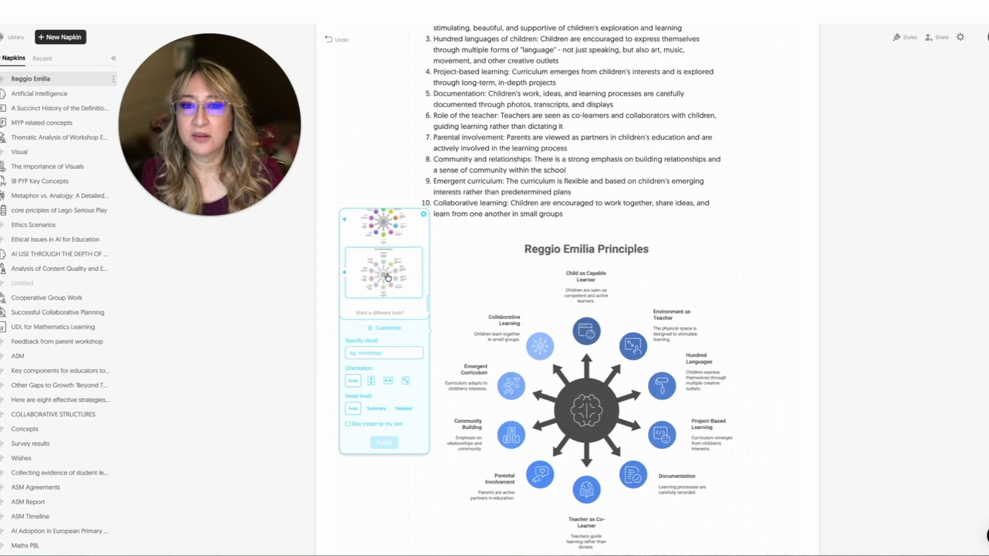
left_click(383, 287)
scroll(383, 291, "down", 3)
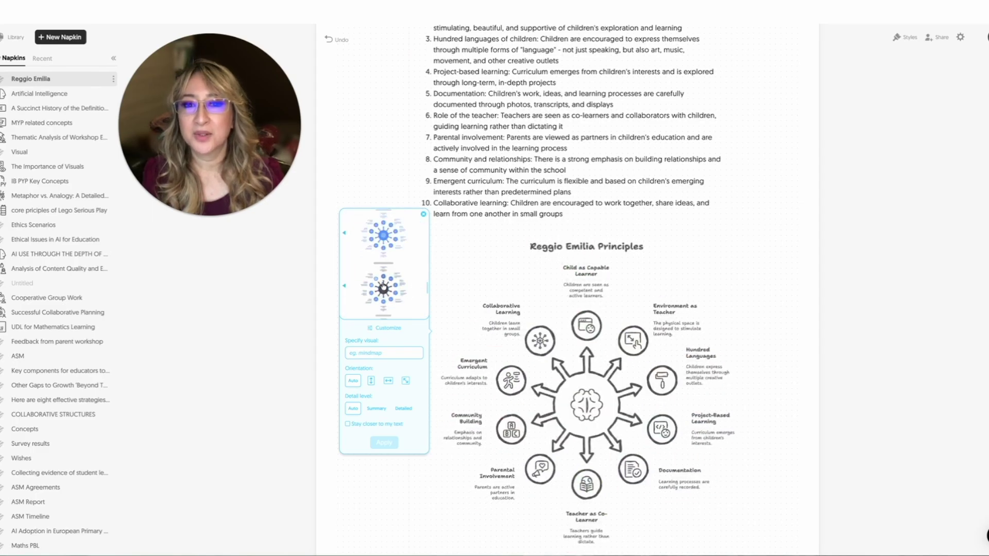
left_click(381, 301)
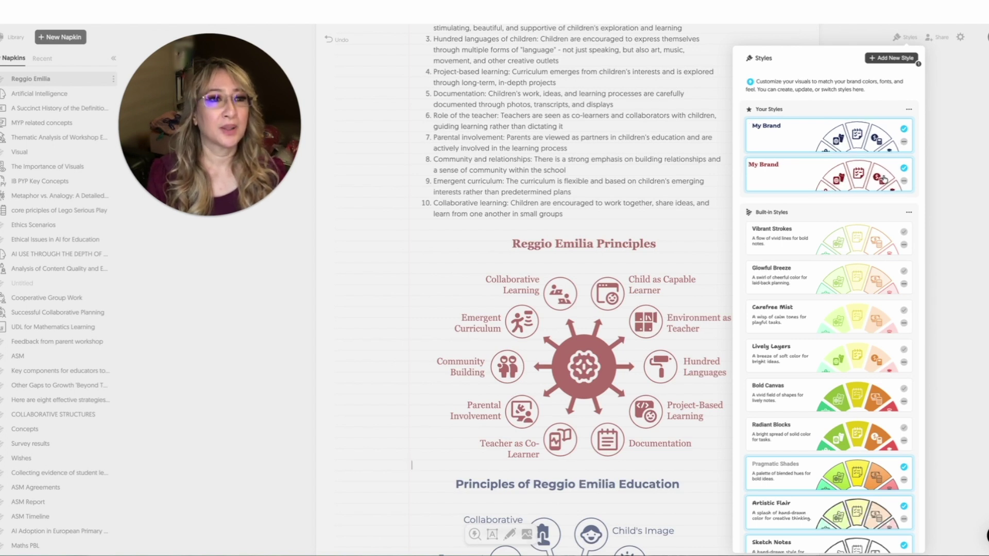
Compare the two My Brand styles with built-ins like Vibrant Strokes, then close the styles list.
scroll(844, 258, "down", 3)
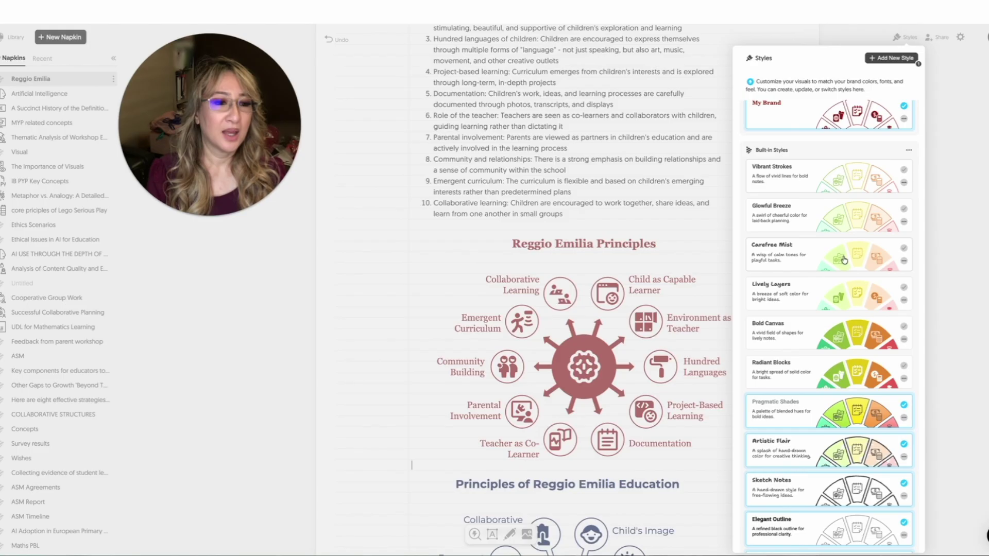
scroll(844, 259, "up", 3)
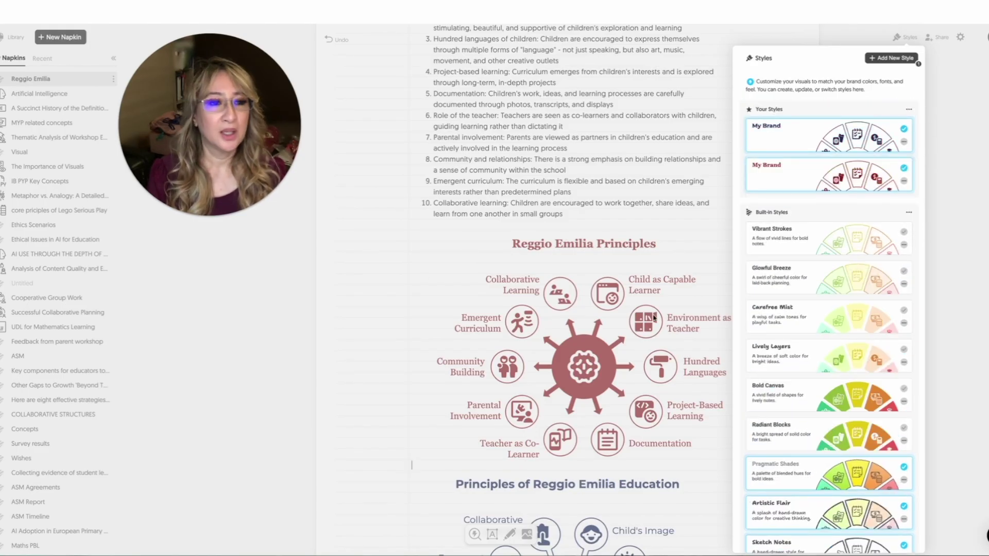
scroll(899, 385, "down", 3)
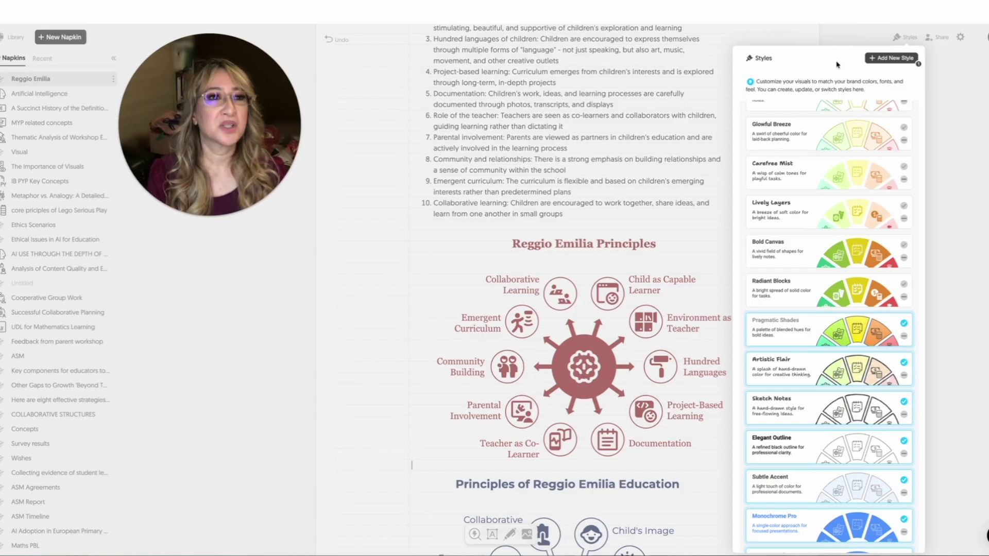
left_click(381, 242)
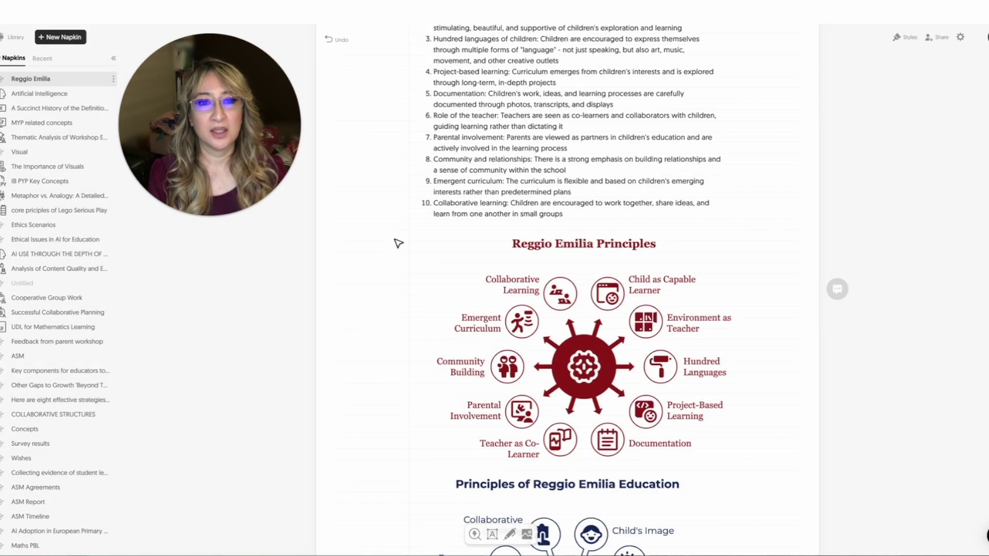
left_click(506, 243)
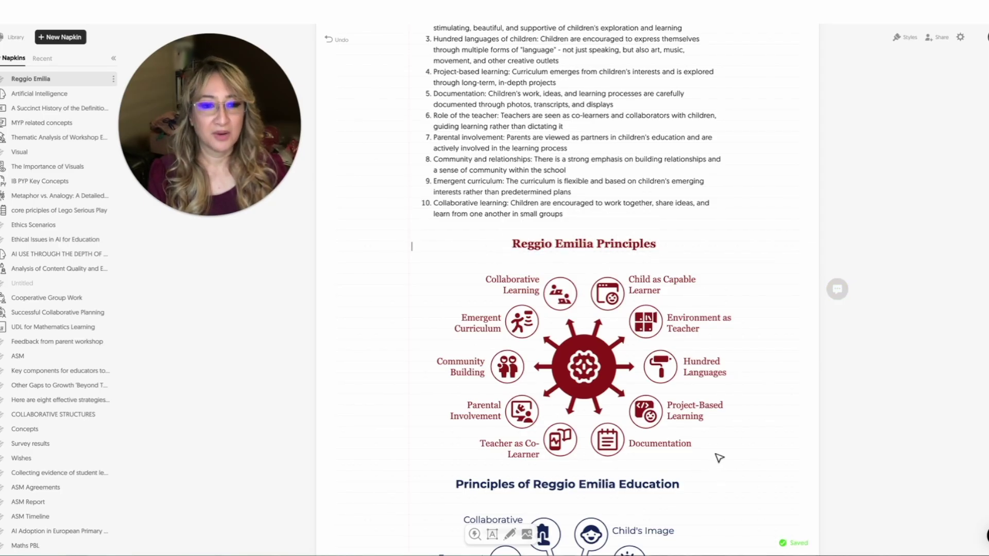
left_click_drag(726, 453, 425, 242)
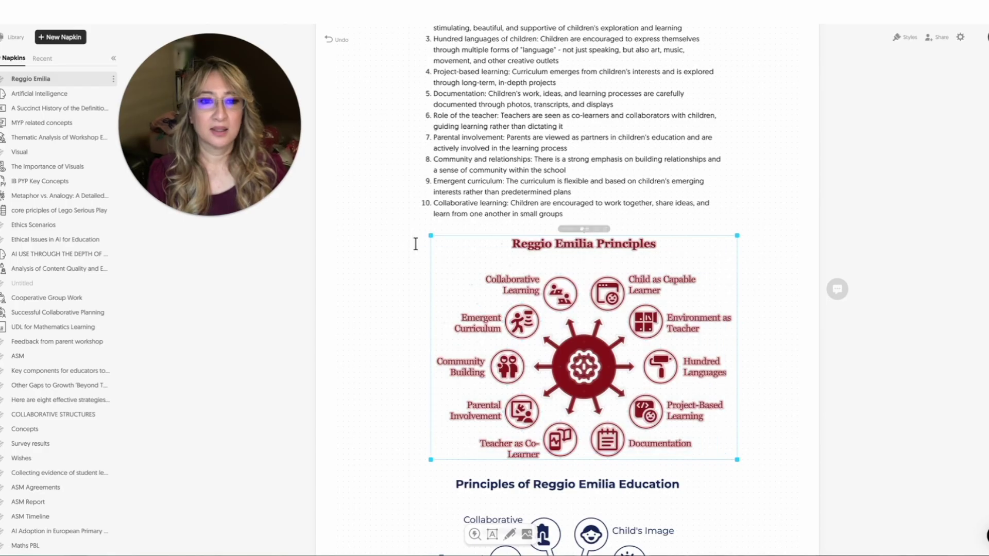
right_click(482, 248)
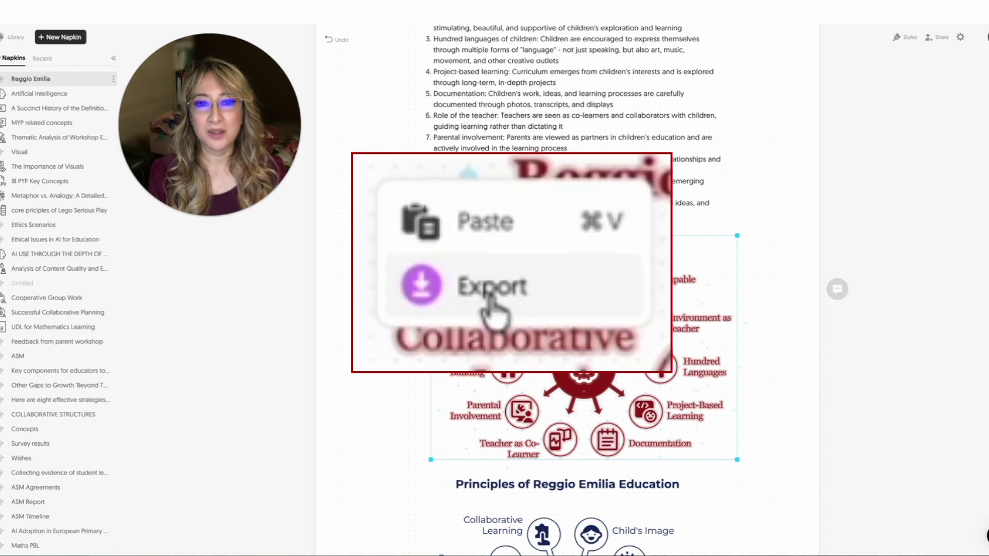
left_click(504, 274)
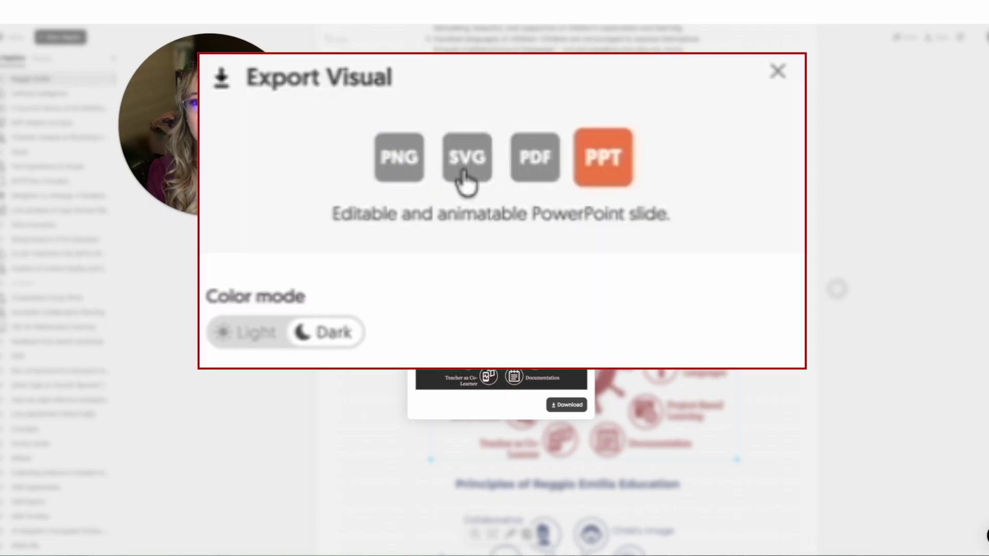
left_click(465, 173)
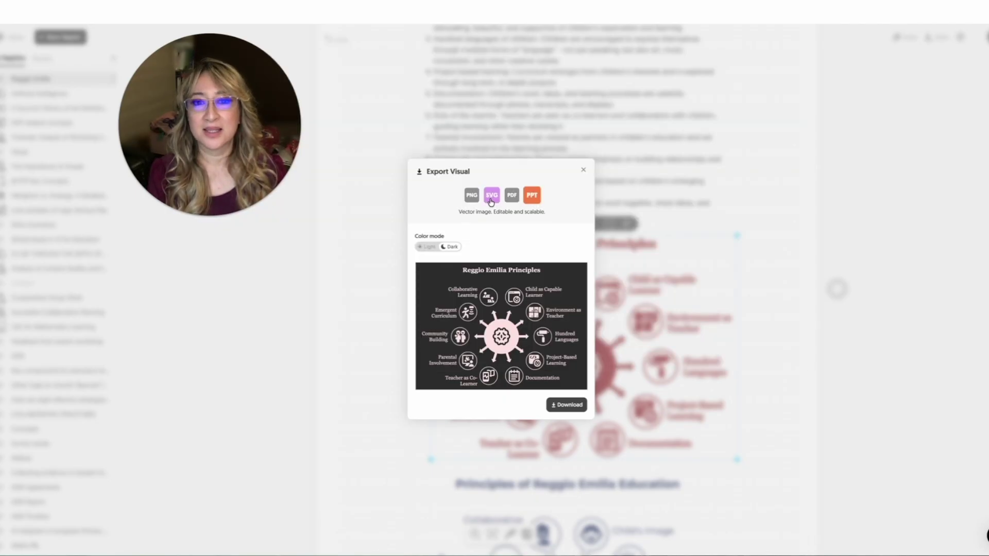
left_click(531, 194)
left_click(423, 246)
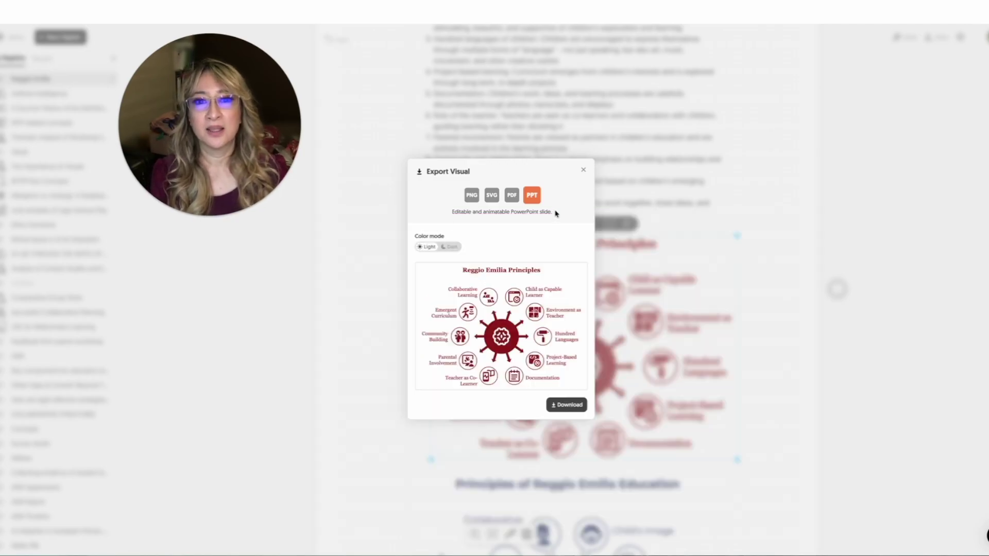
left_click(583, 170)
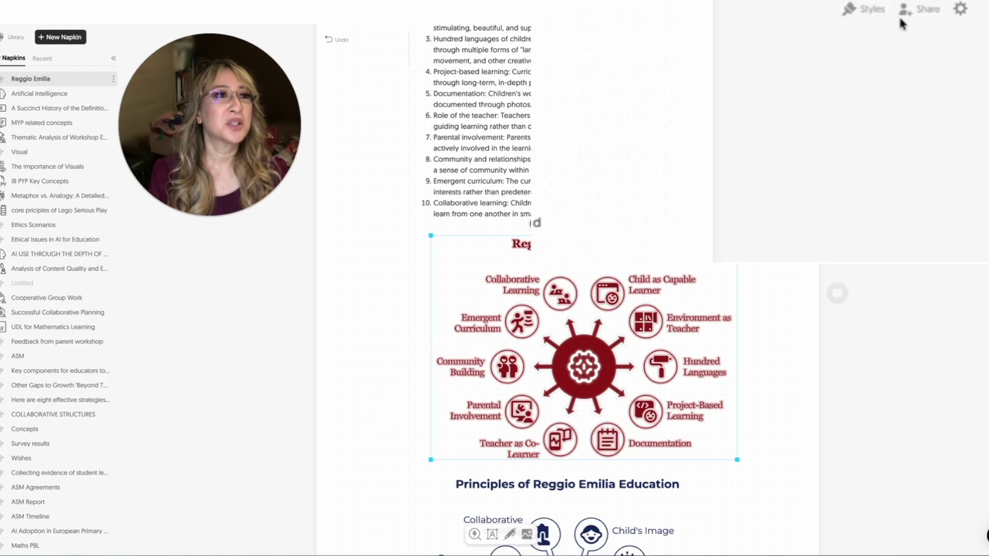
left_click(933, 37)
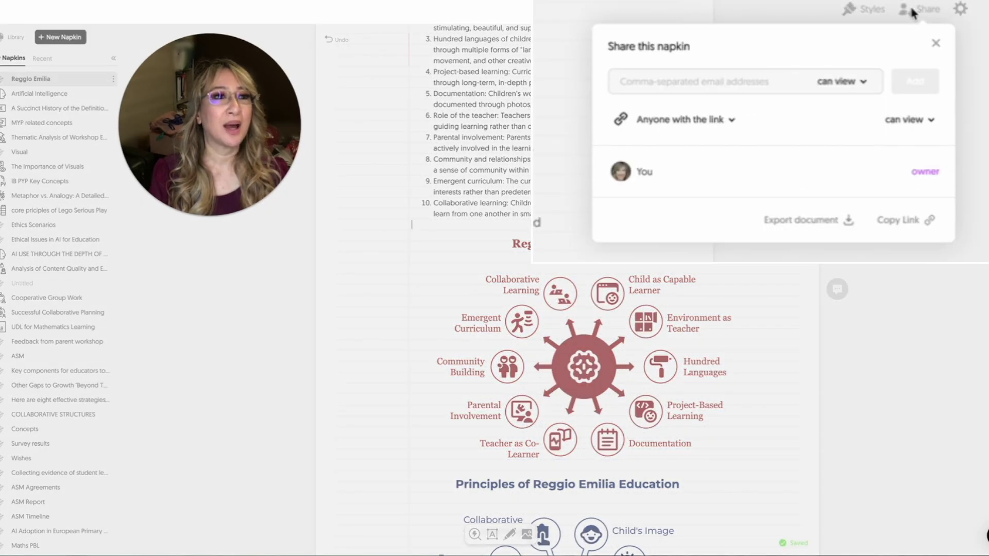
left_click(905, 123)
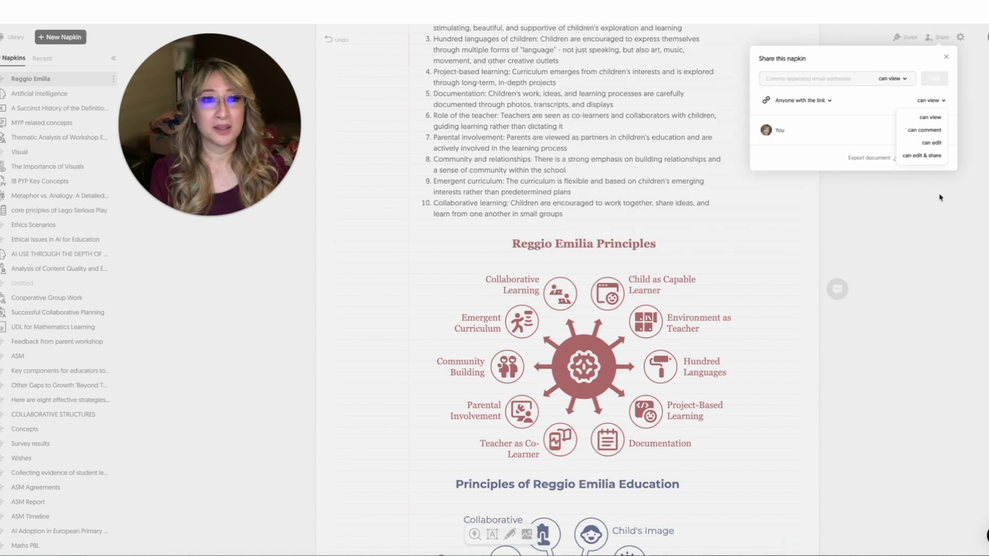
left_click(940, 197)
left_click(946, 56)
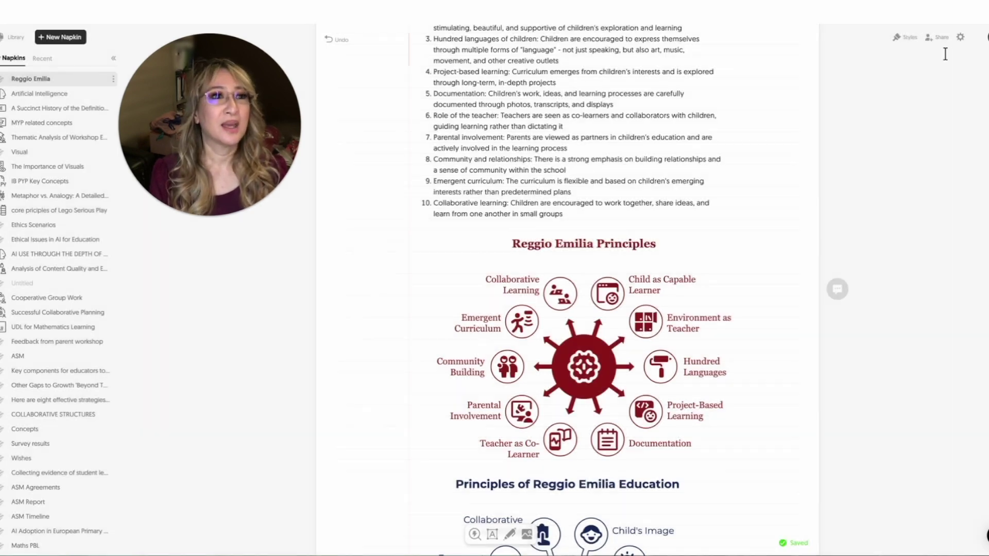
left_click(901, 38)
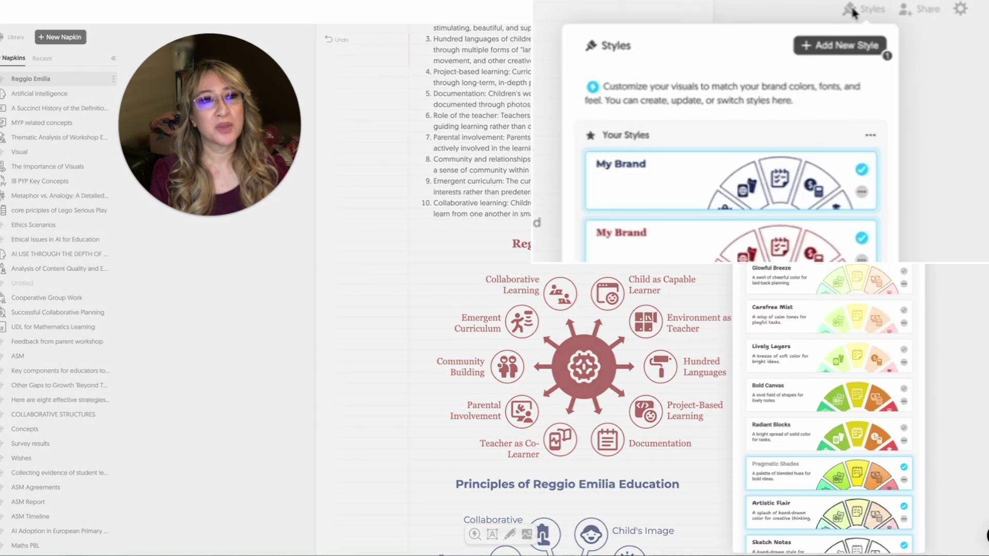
left_click(951, 44)
left_click(961, 10)
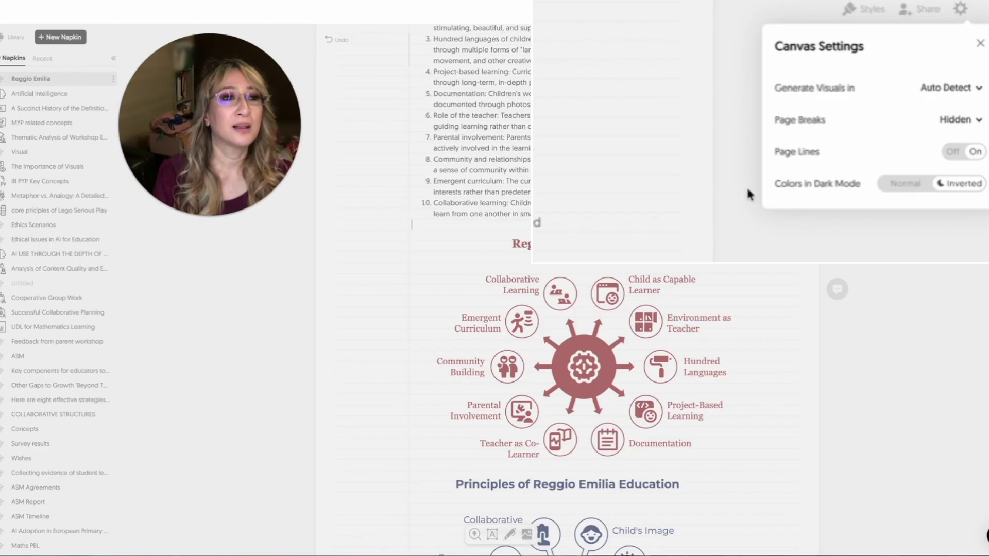
left_click(905, 280)
Drag across the upper part of the Reggio Emilia napkin page.
left_click_drag(293, 155, 356, 152)
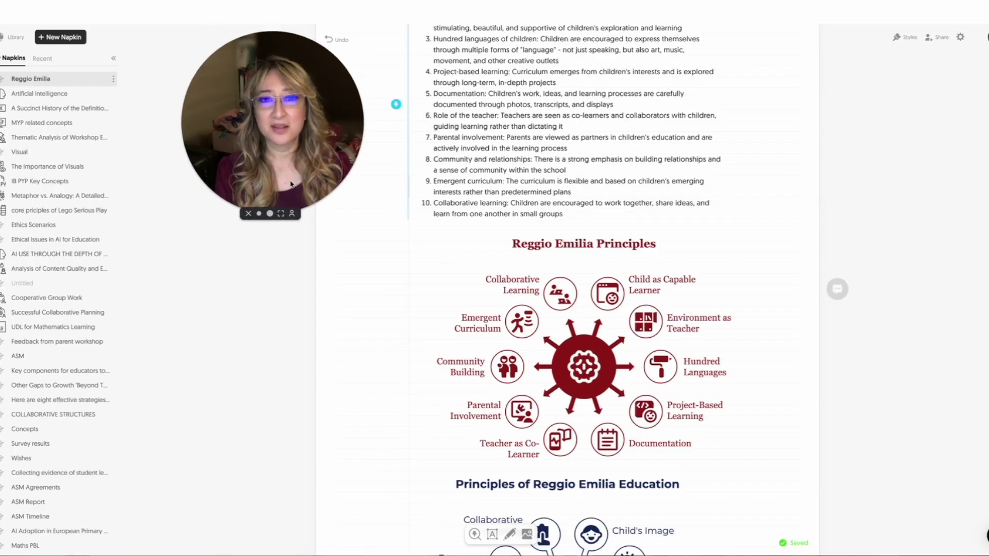